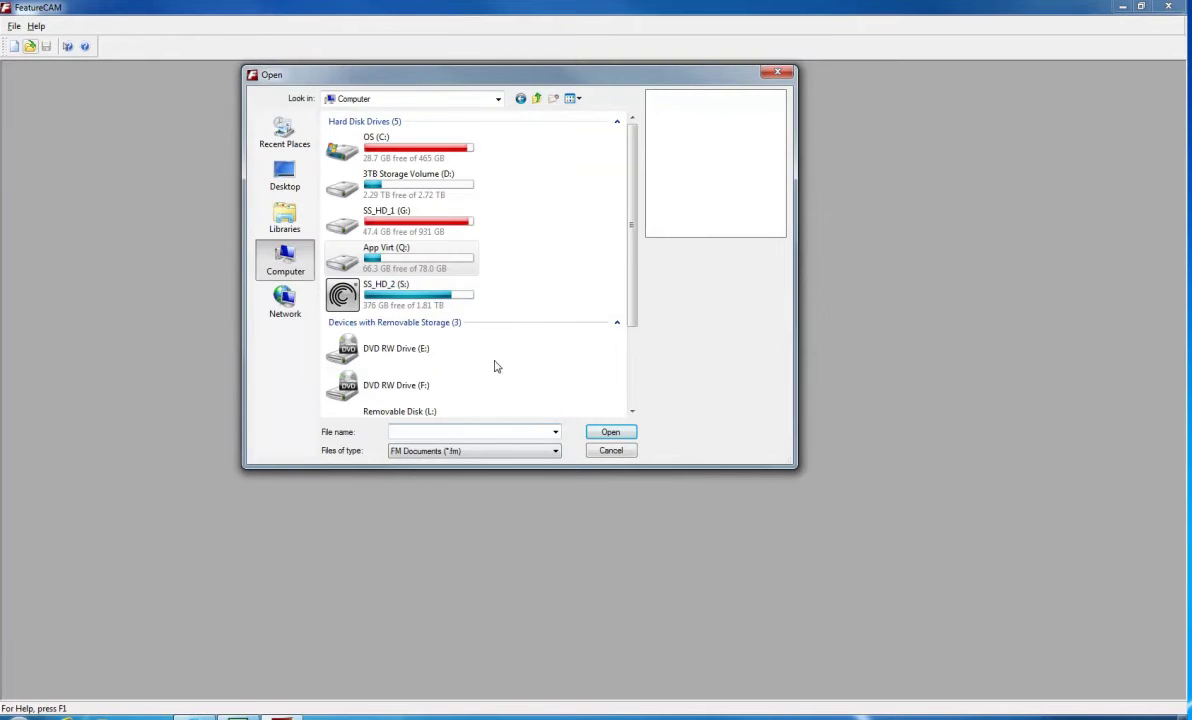
Step: Open the SolidWorks file CNC Lathe 2 Part 2 from dept > shopshare > CurrentShopTraining > CNCLathe2
scroll(521, 367, down, 3)
double_click(431, 372)
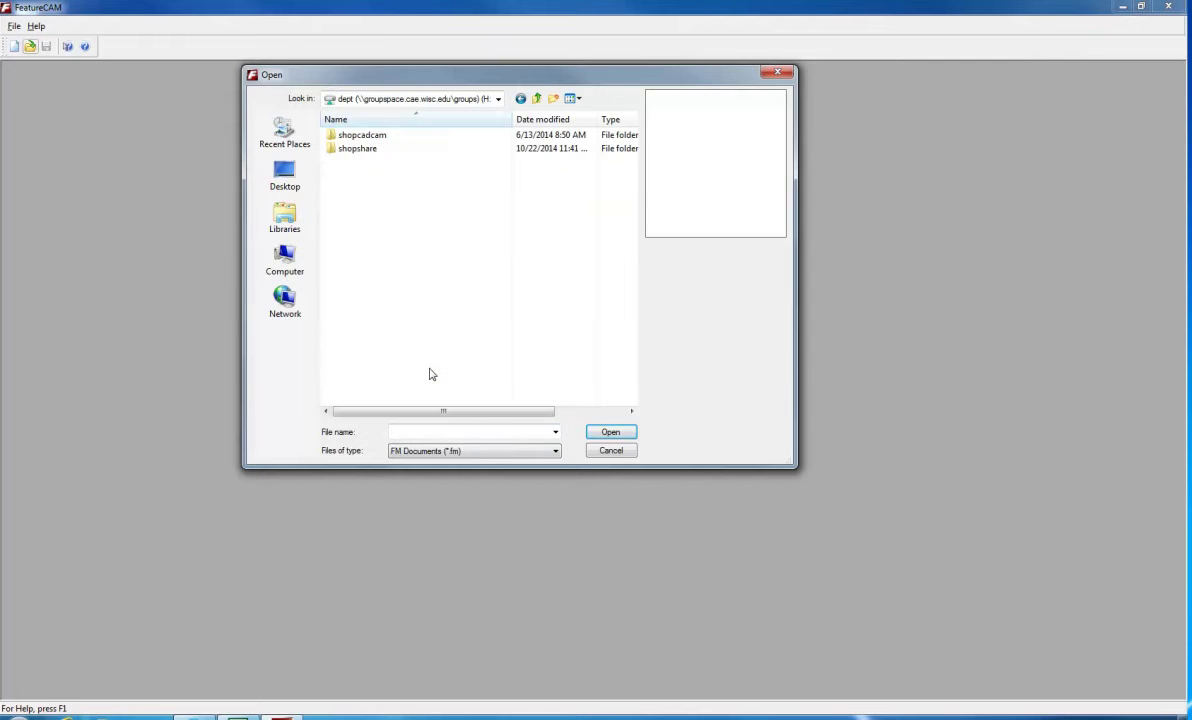
double_click(360, 149)
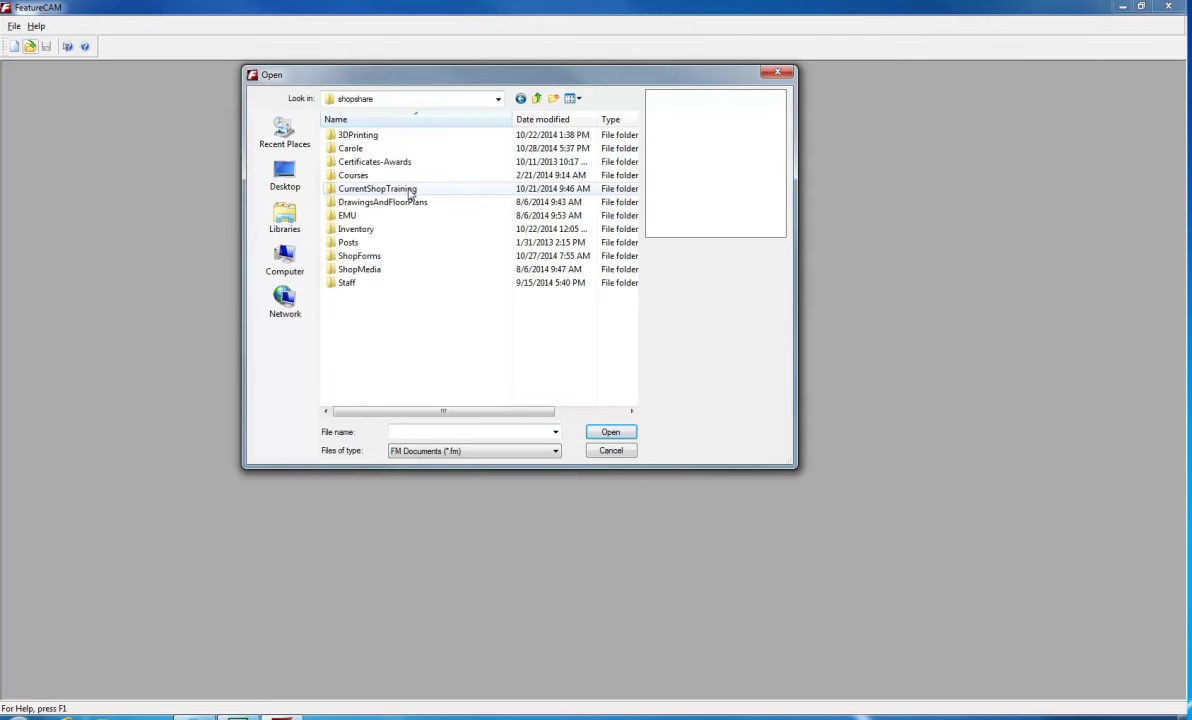
double_click(402, 189)
double_click(362, 216)
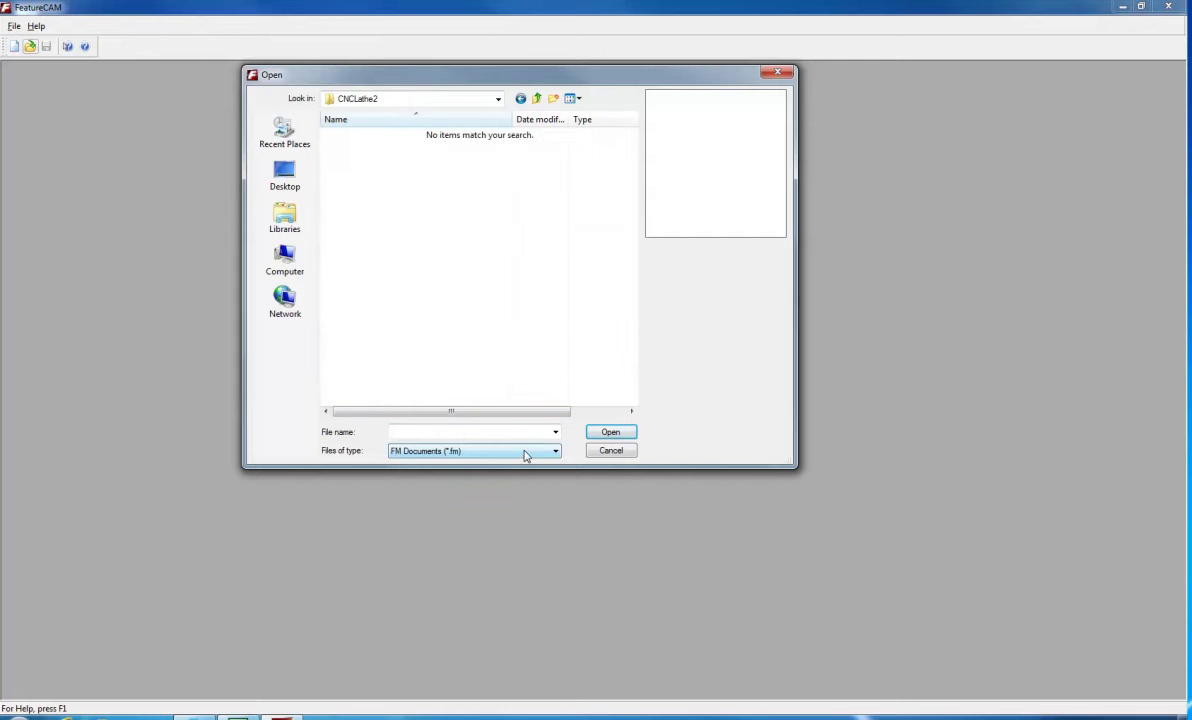
click(470, 451)
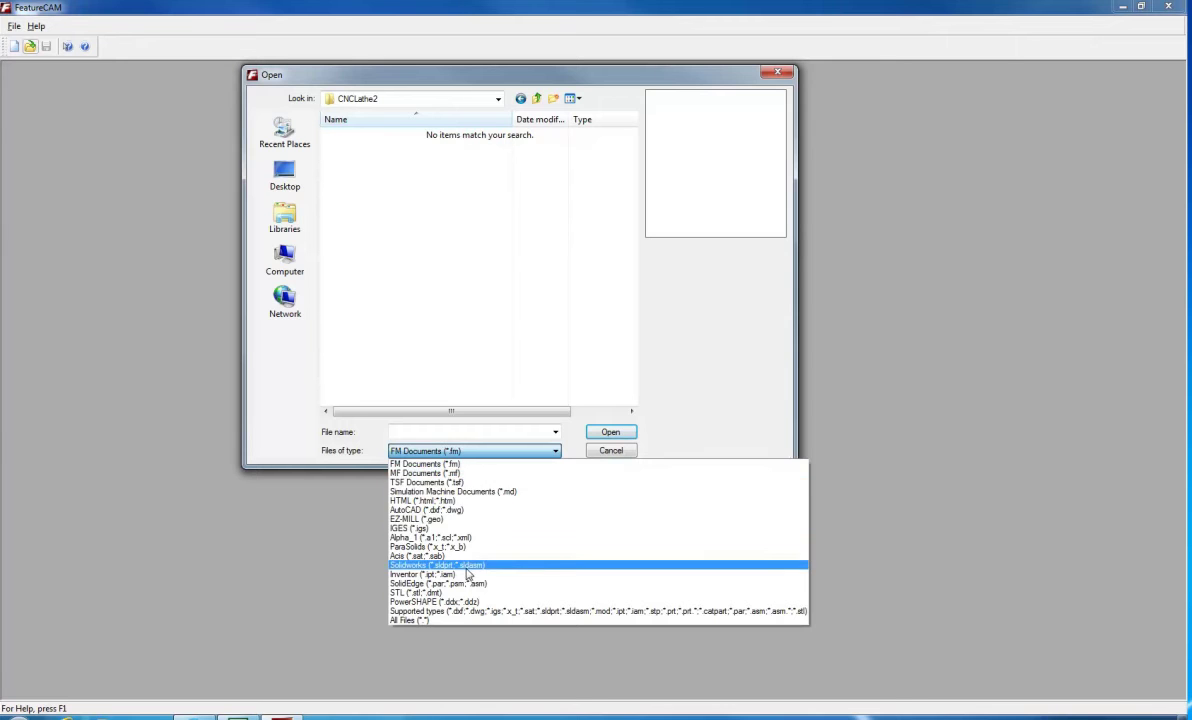
click(466, 568)
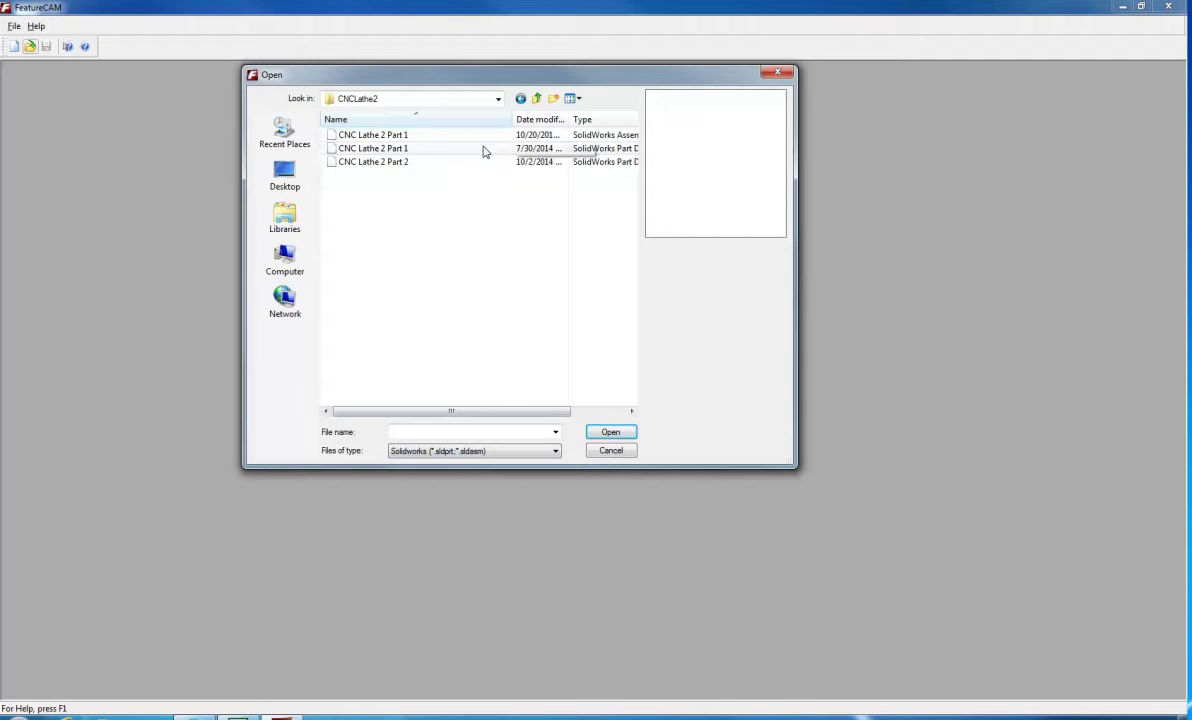
click(399, 164)
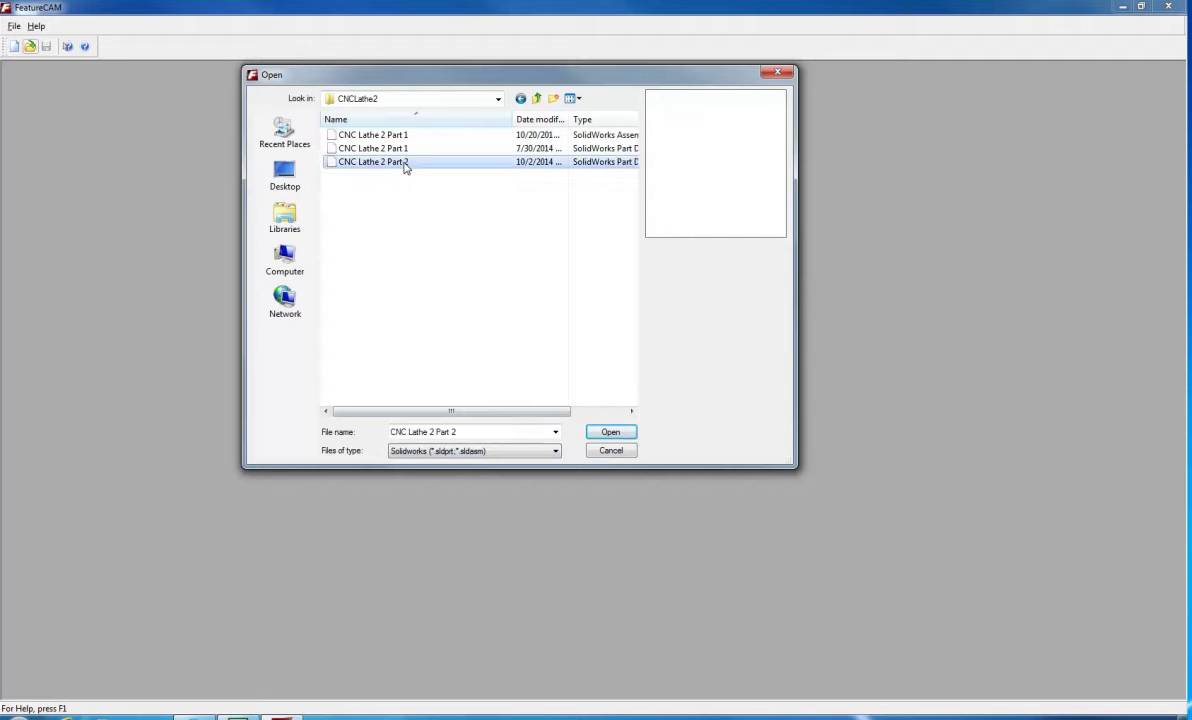
click(610, 432)
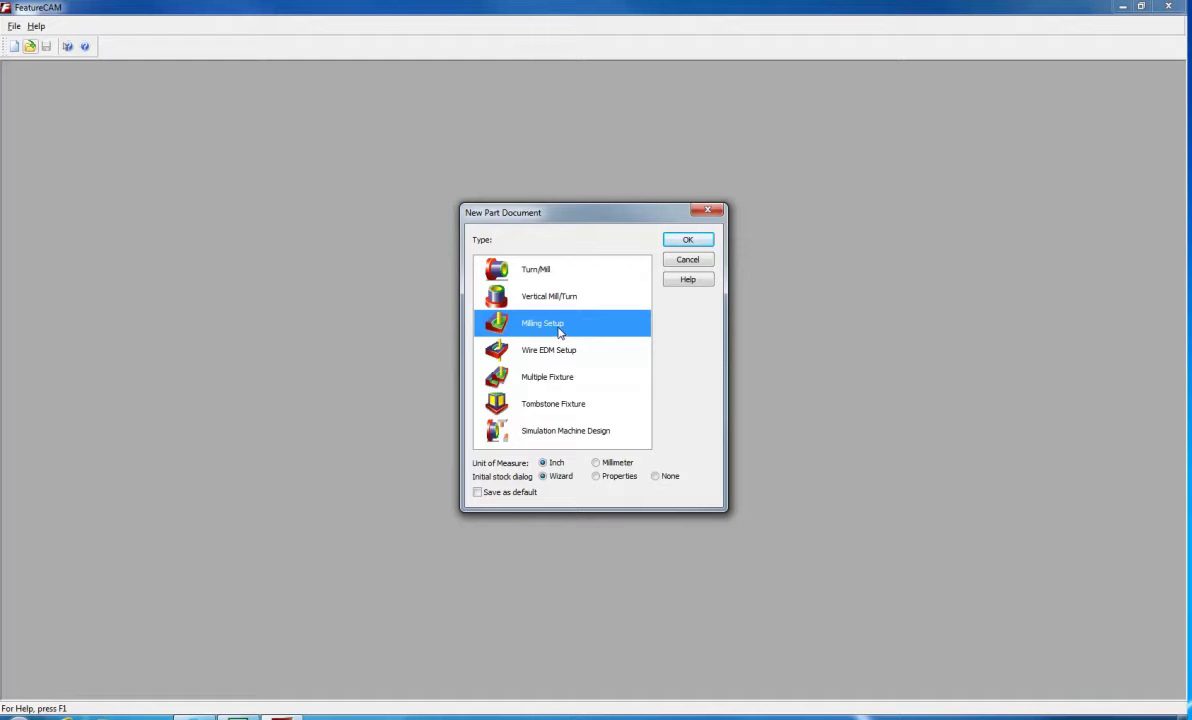
Step: Create a new Turn/Mill part document for the imported model
click(541, 271)
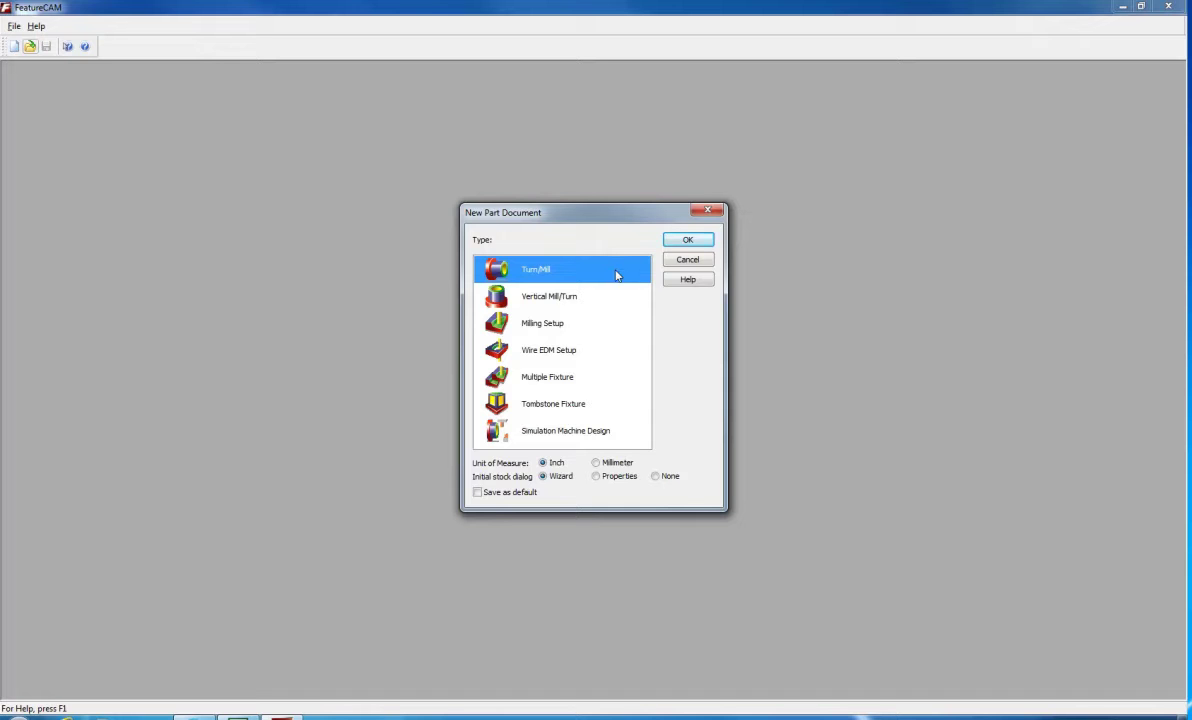
click(686, 241)
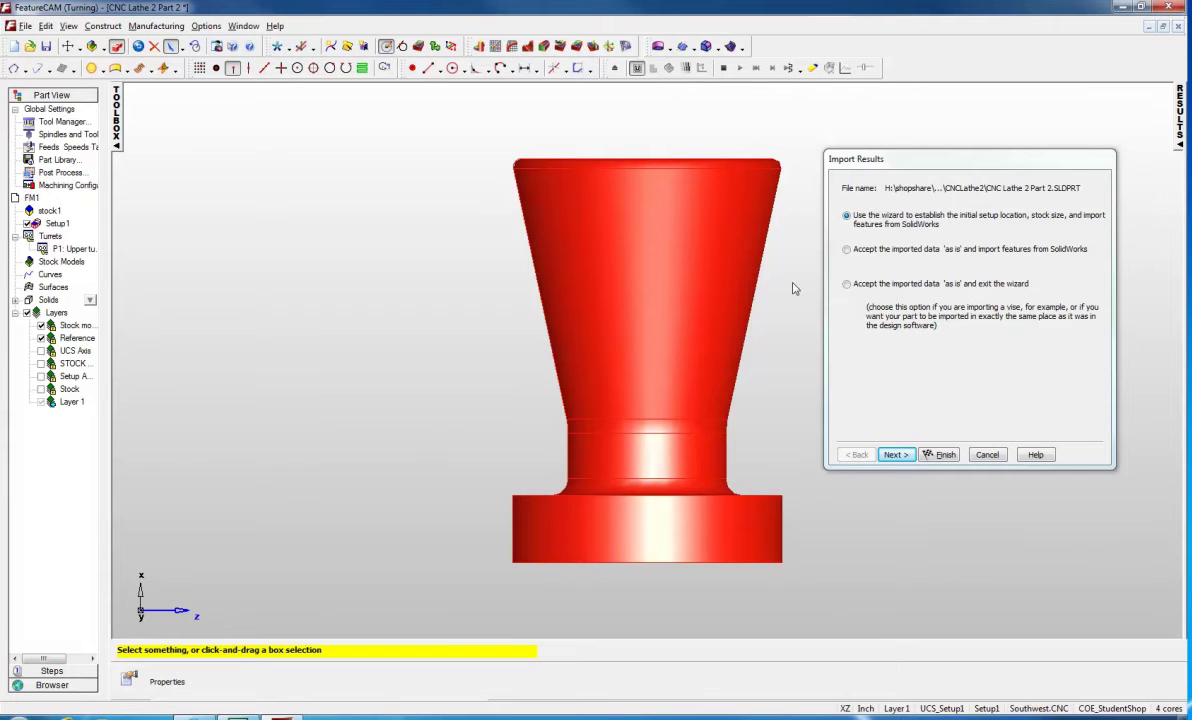
Step: Align the setup Z axis with the centre of the part's revolved surface, using an isometric view
click(895, 454)
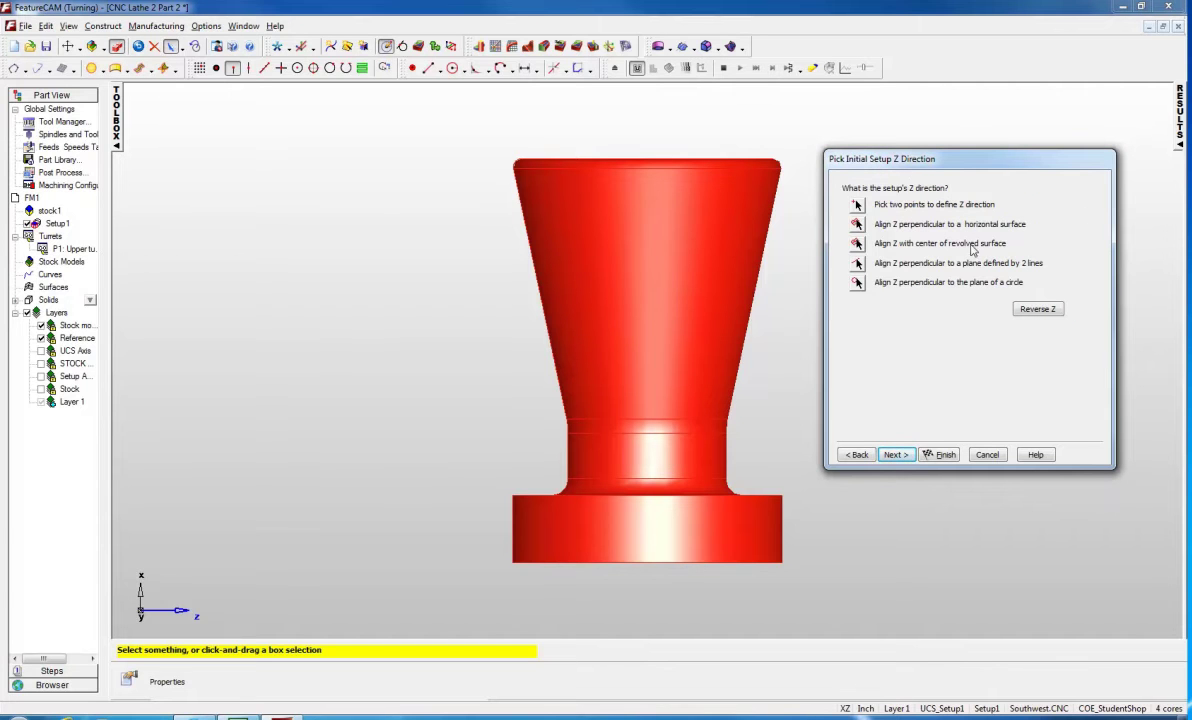
click(857, 224)
right_click(355, 298)
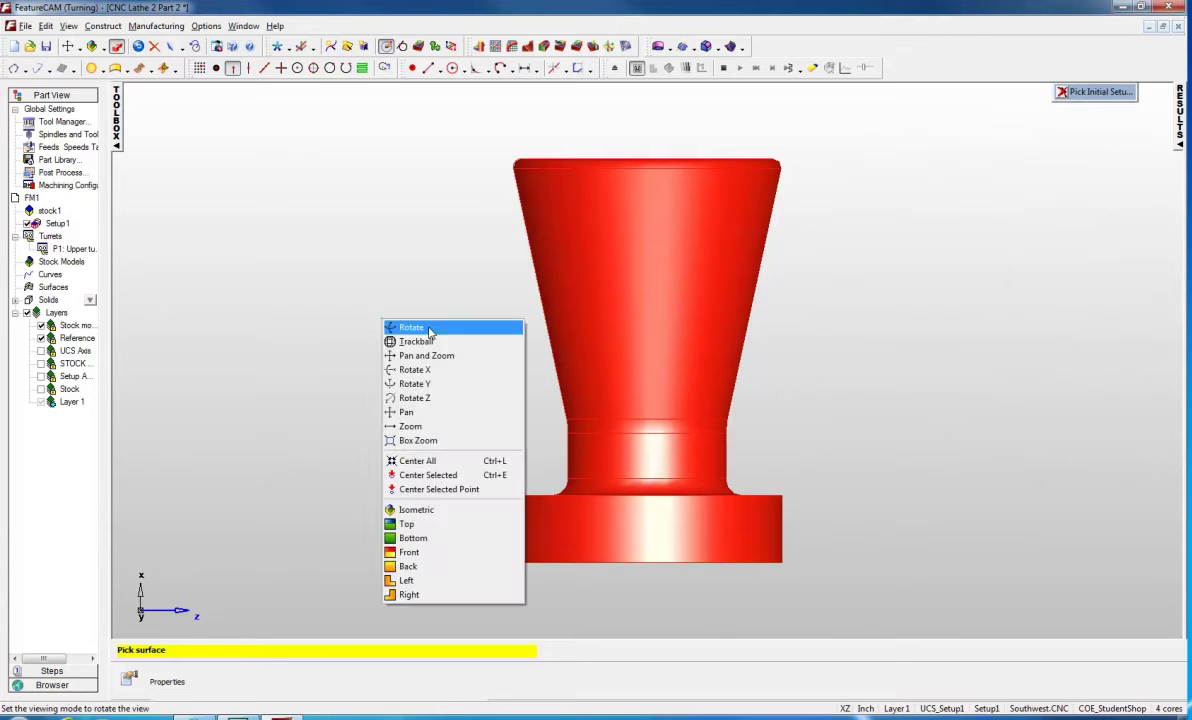
click(398, 306)
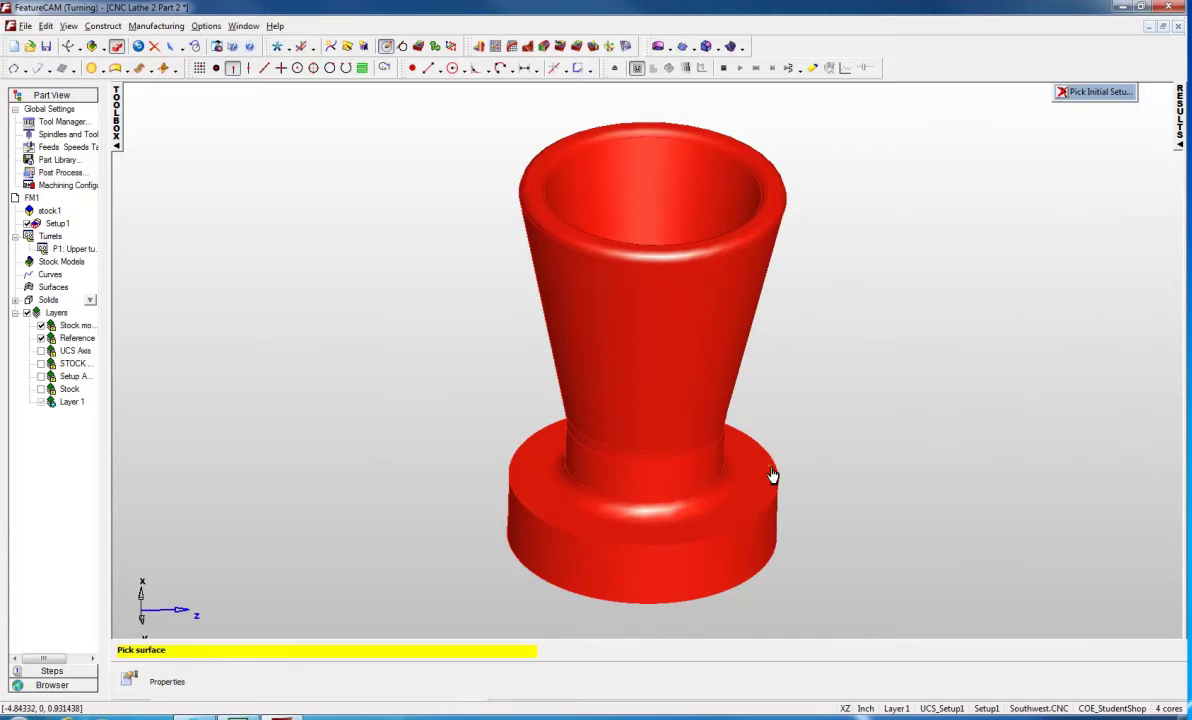
click(762, 484)
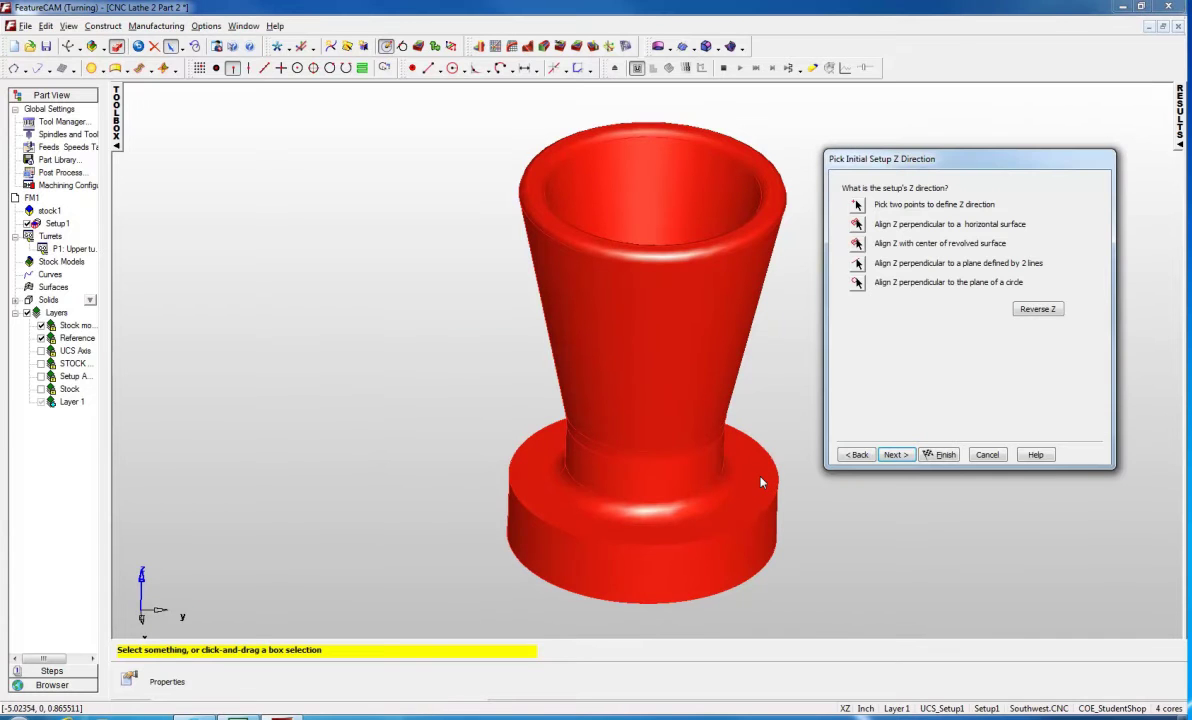
click(893, 455)
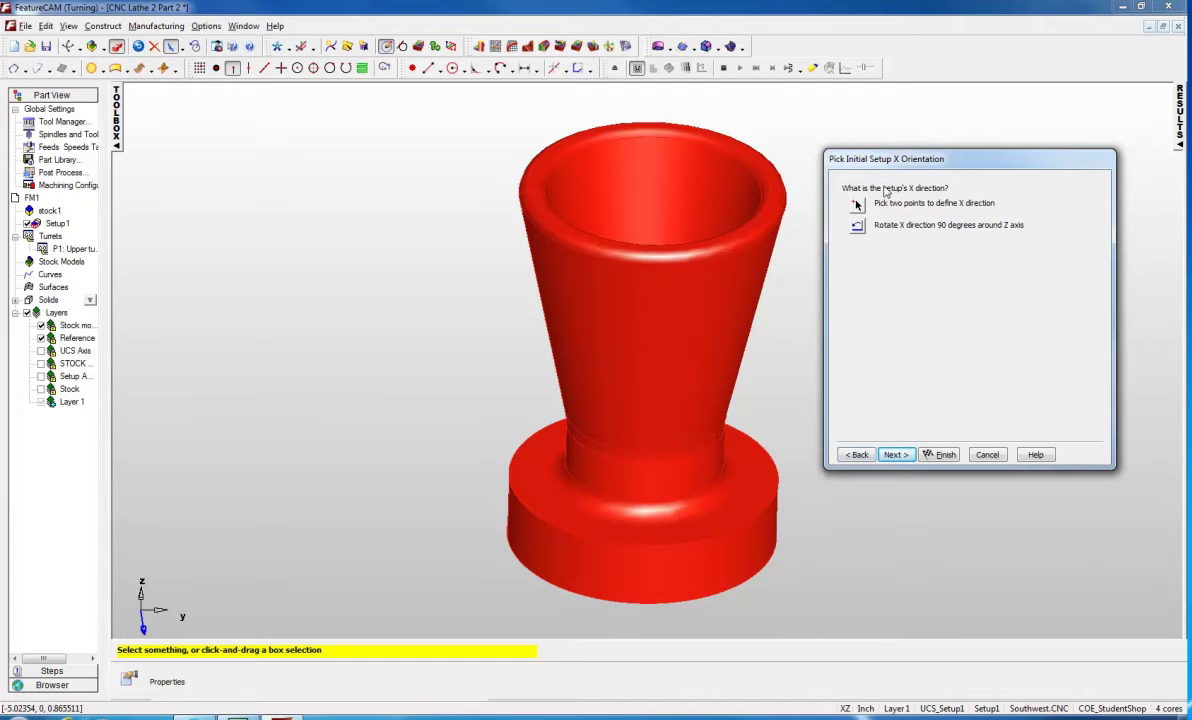
Step: Accept the X orientation and centre round stock on the part's revolved surface
click(895, 456)
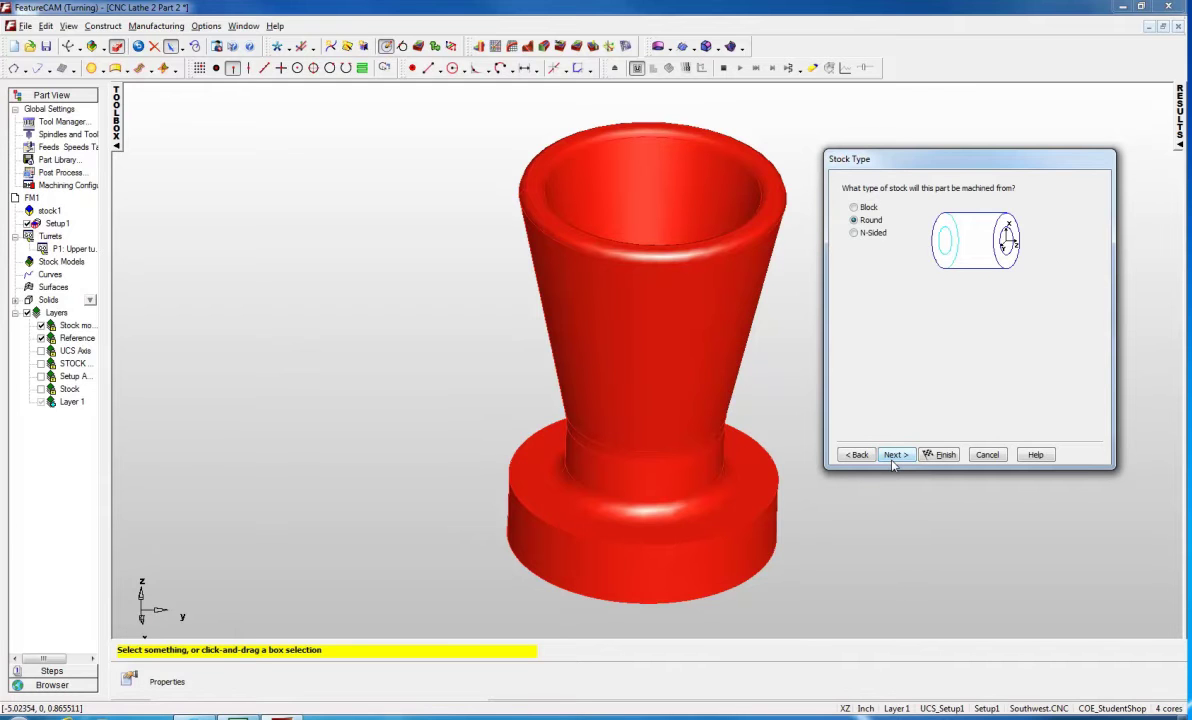
click(895, 456)
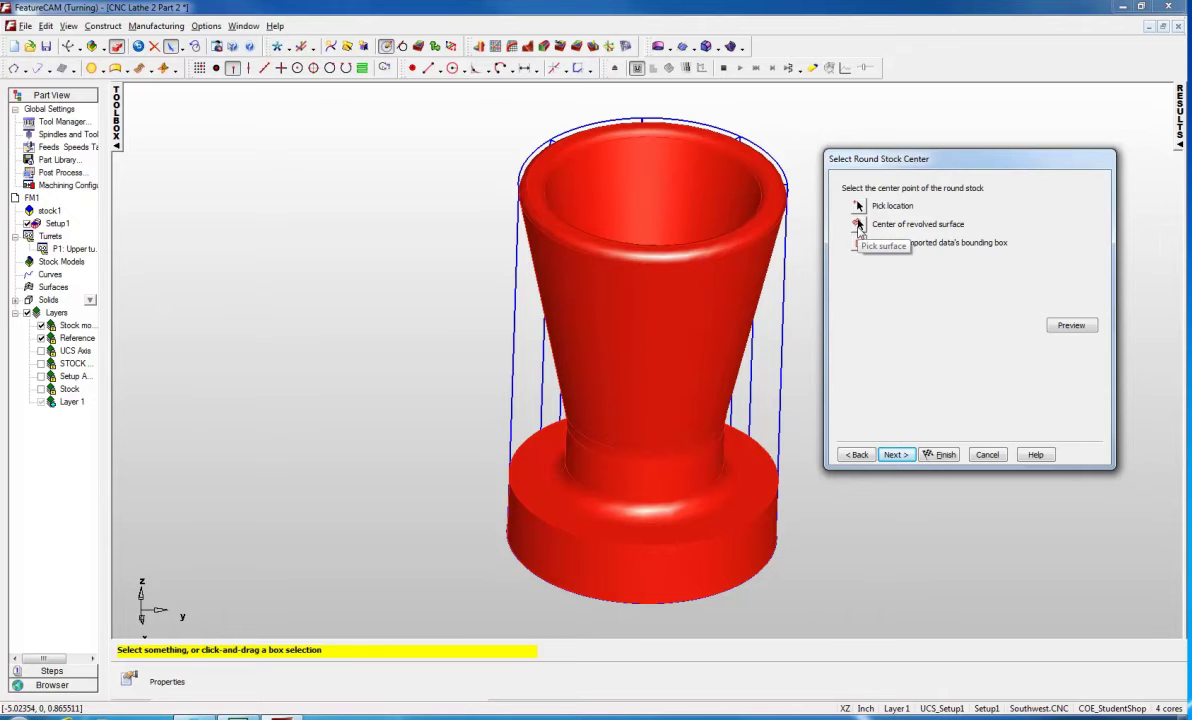
click(858, 225)
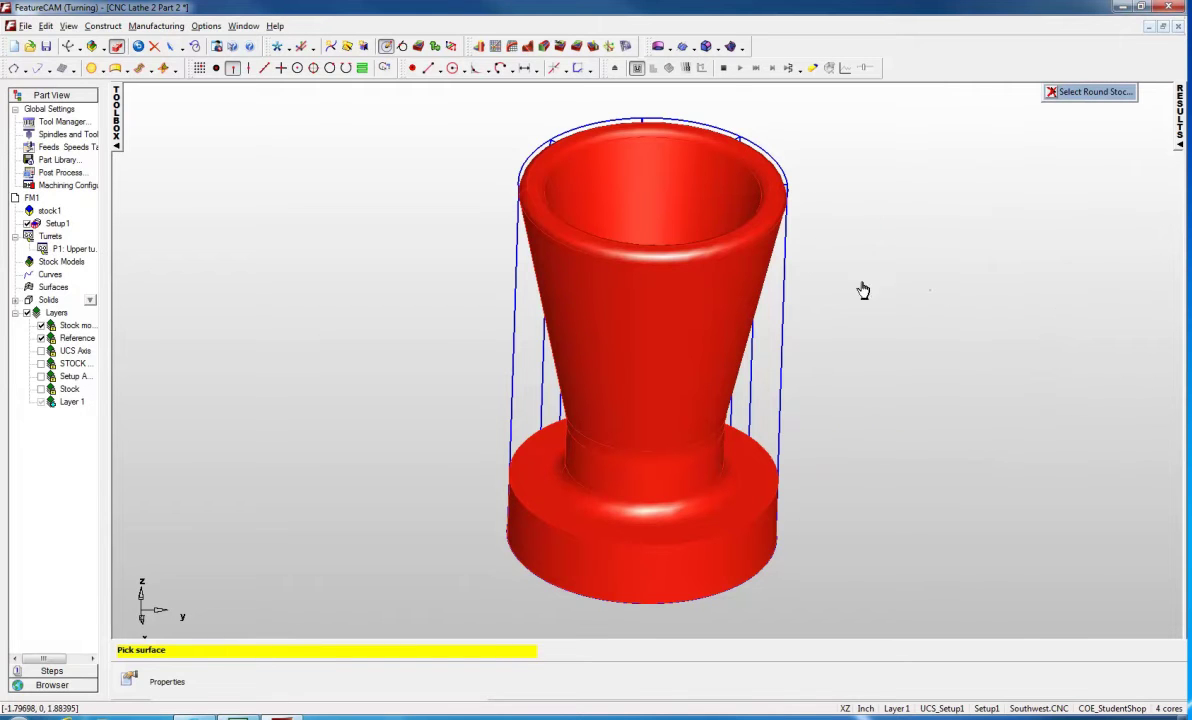
click(683, 183)
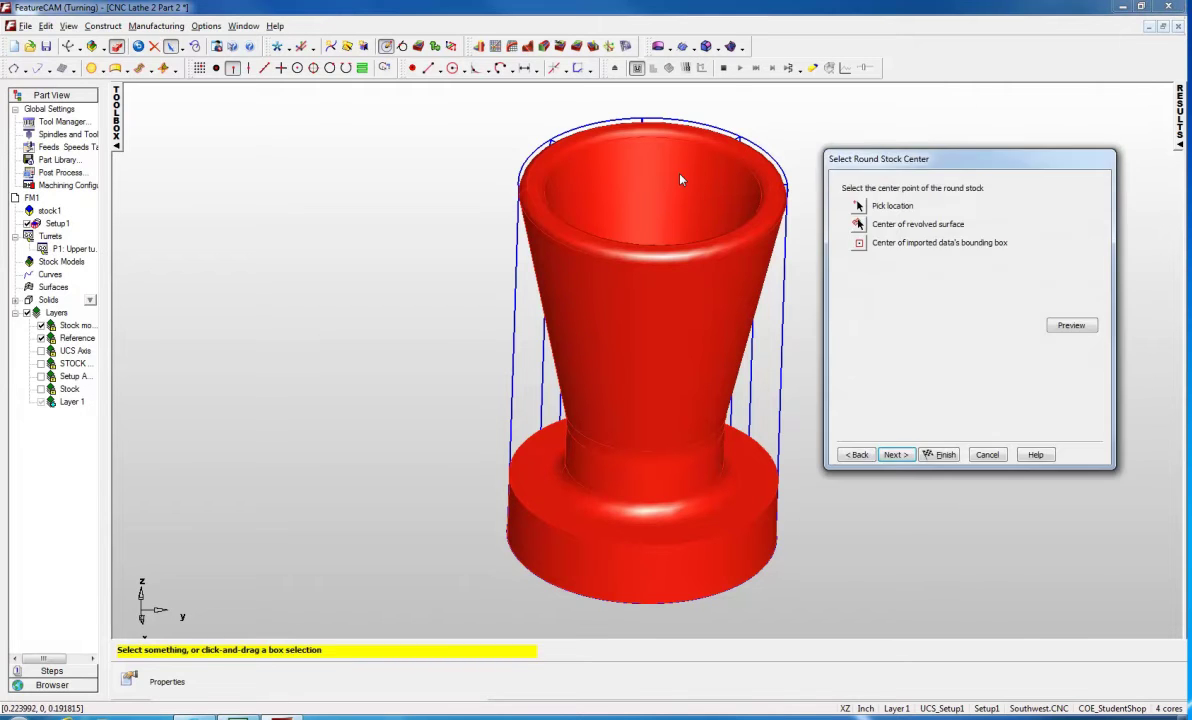
click(896, 455)
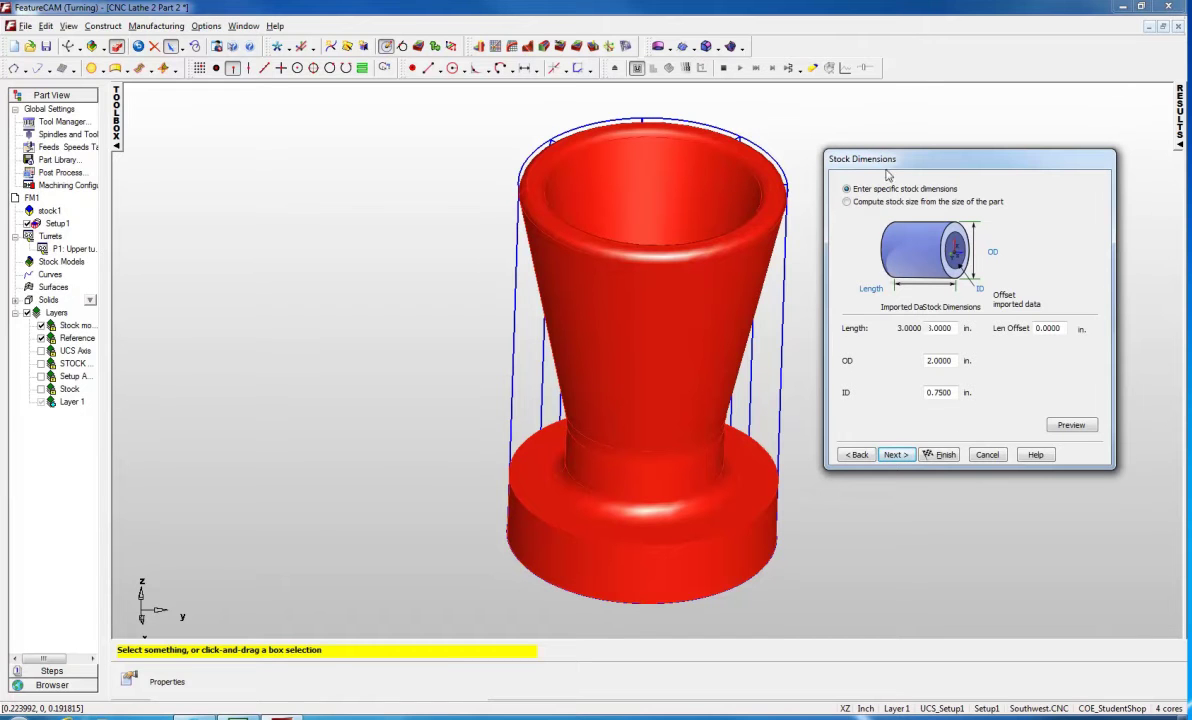
Step: Set the round stock length to 5 inches and accept the stock dimensions
double_click(950, 330)
text(5)
double_click(946, 392)
click(896, 455)
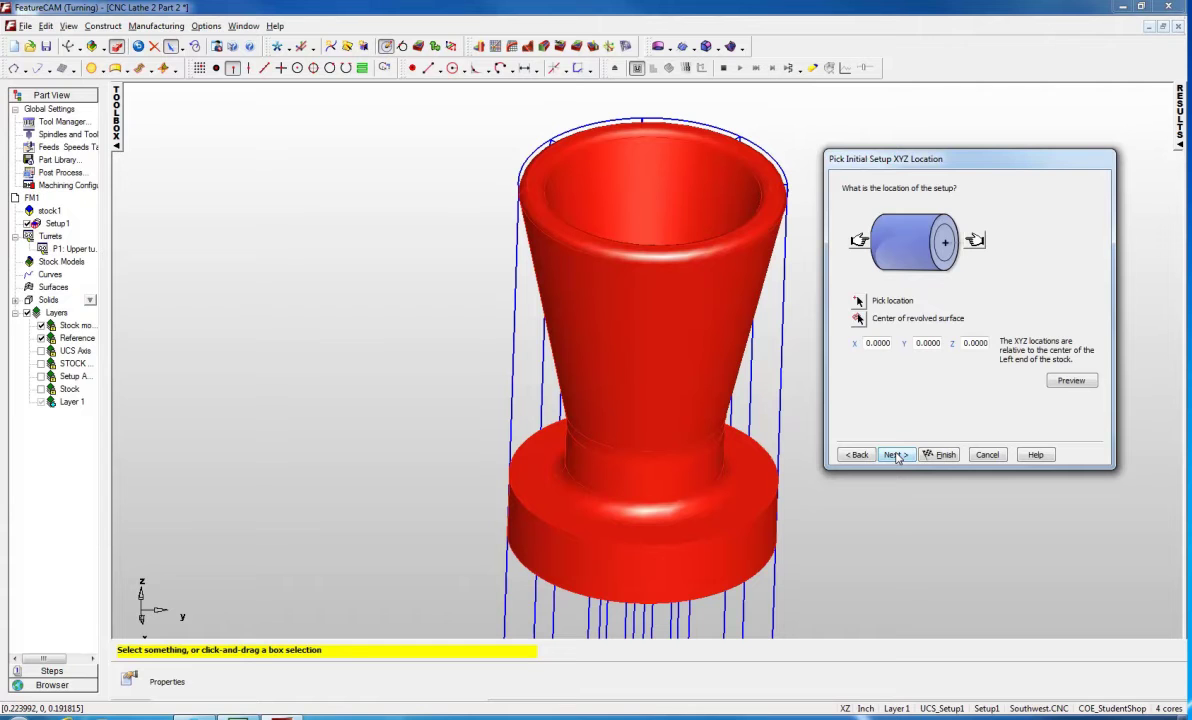
Step: Keep the default setup location and finish, deferring hole recognition to FeatureCAM
scroll(364, 336, up, 2)
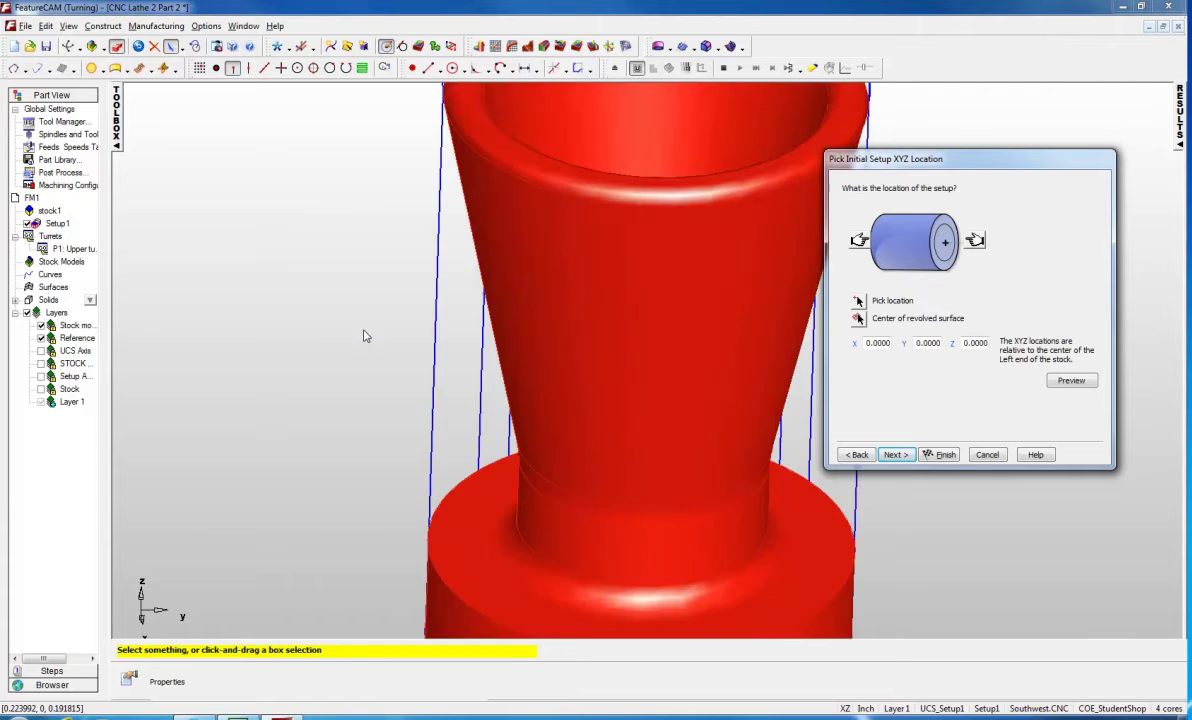
scroll(364, 336, down, 5)
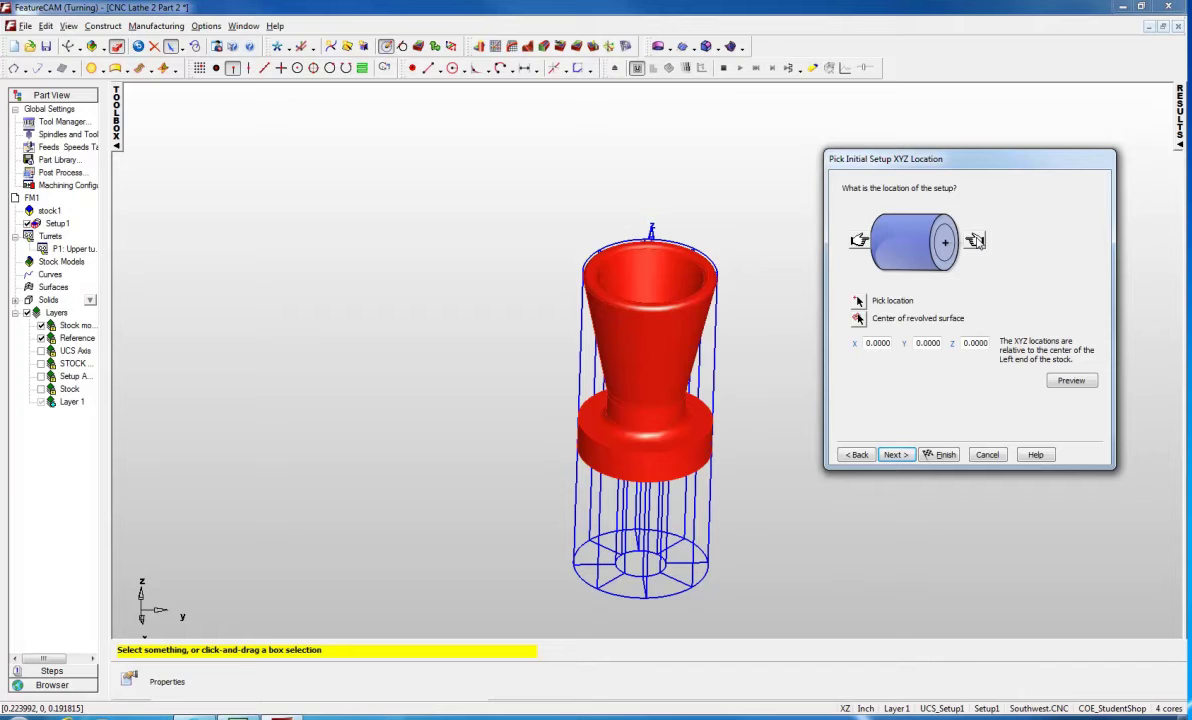
click(897, 455)
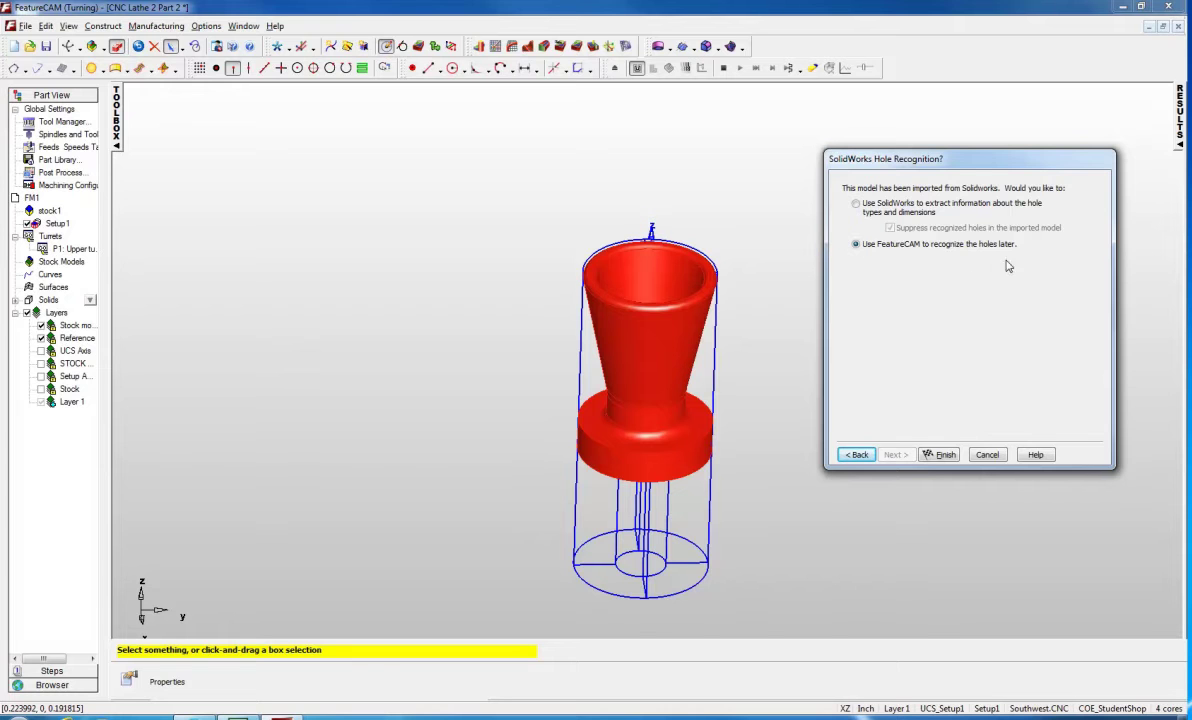
click(943, 456)
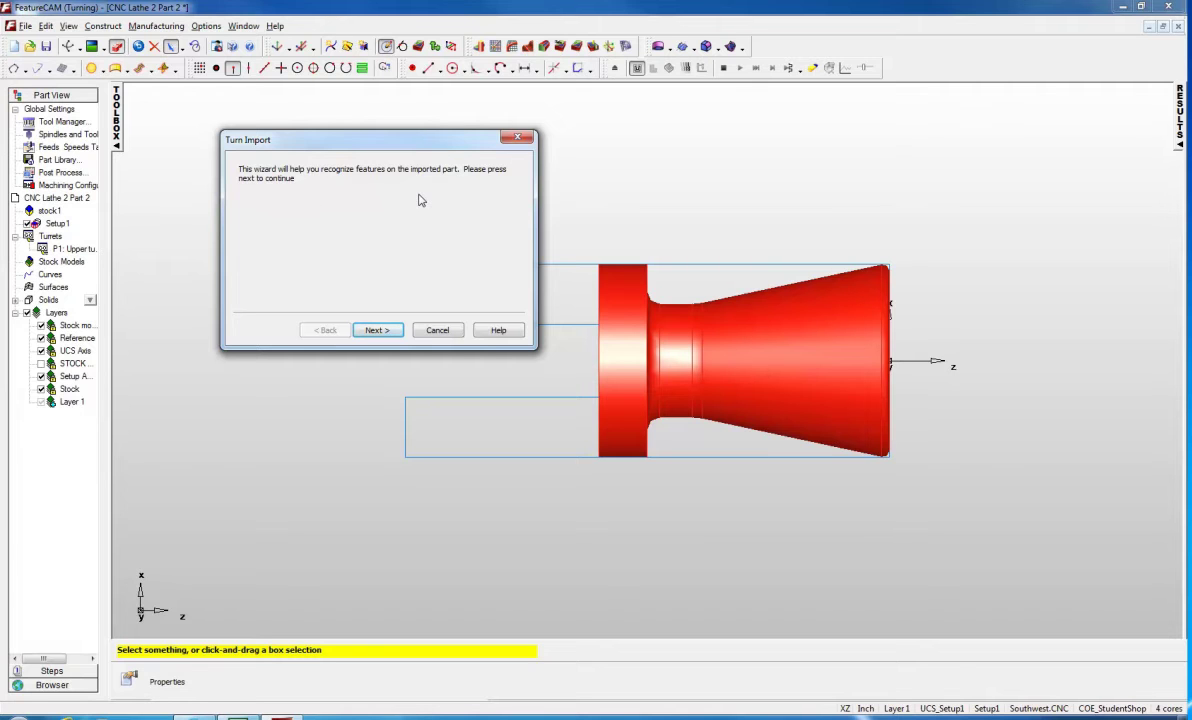
Step: Decline hole and feature recognition and generate turn geometry with the polygonal method
click(378, 331)
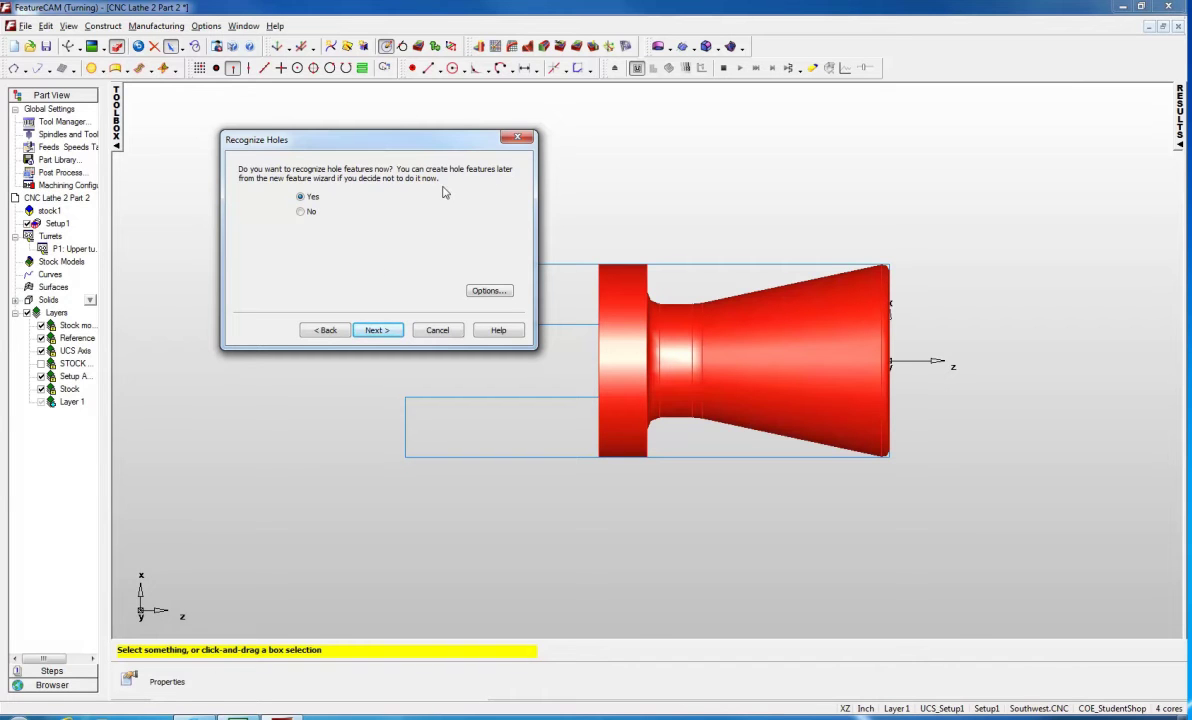
click(302, 213)
click(377, 331)
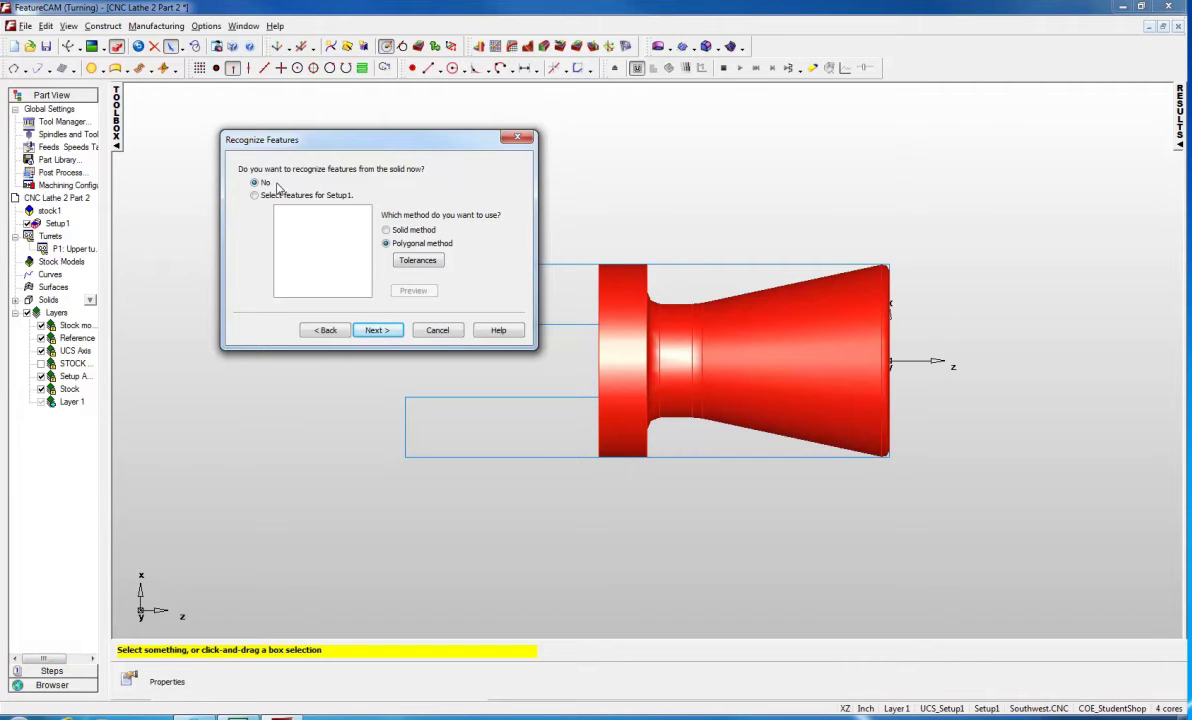
click(376, 332)
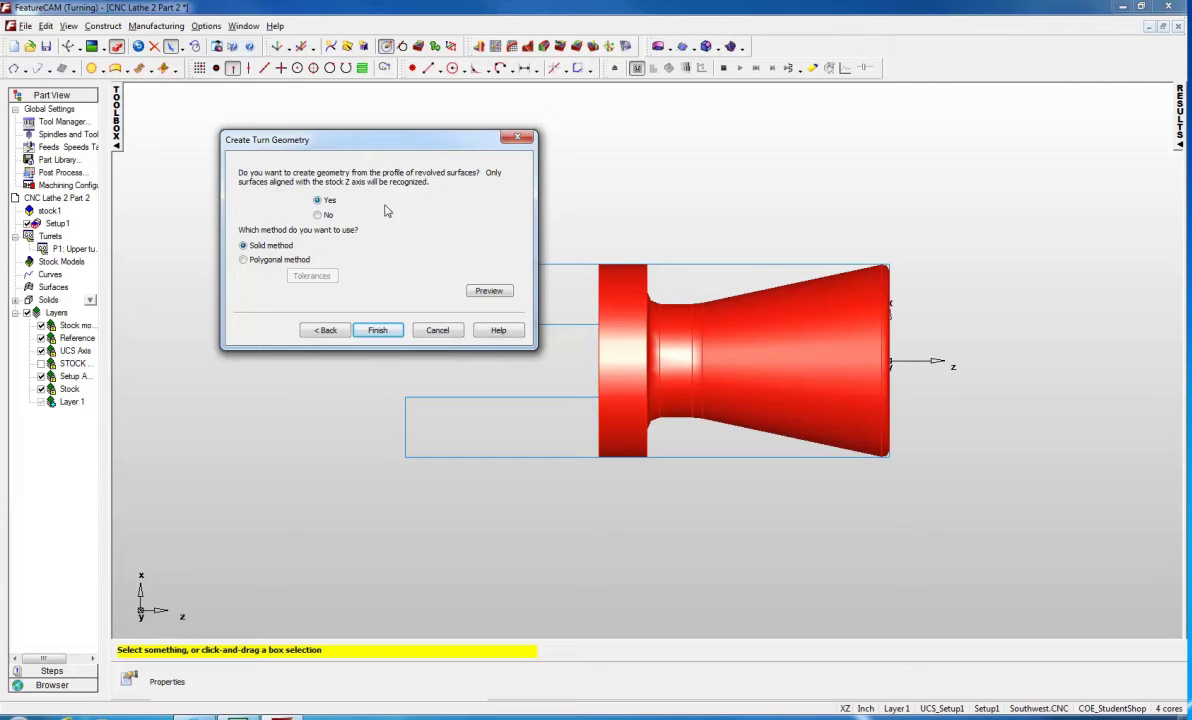
click(244, 261)
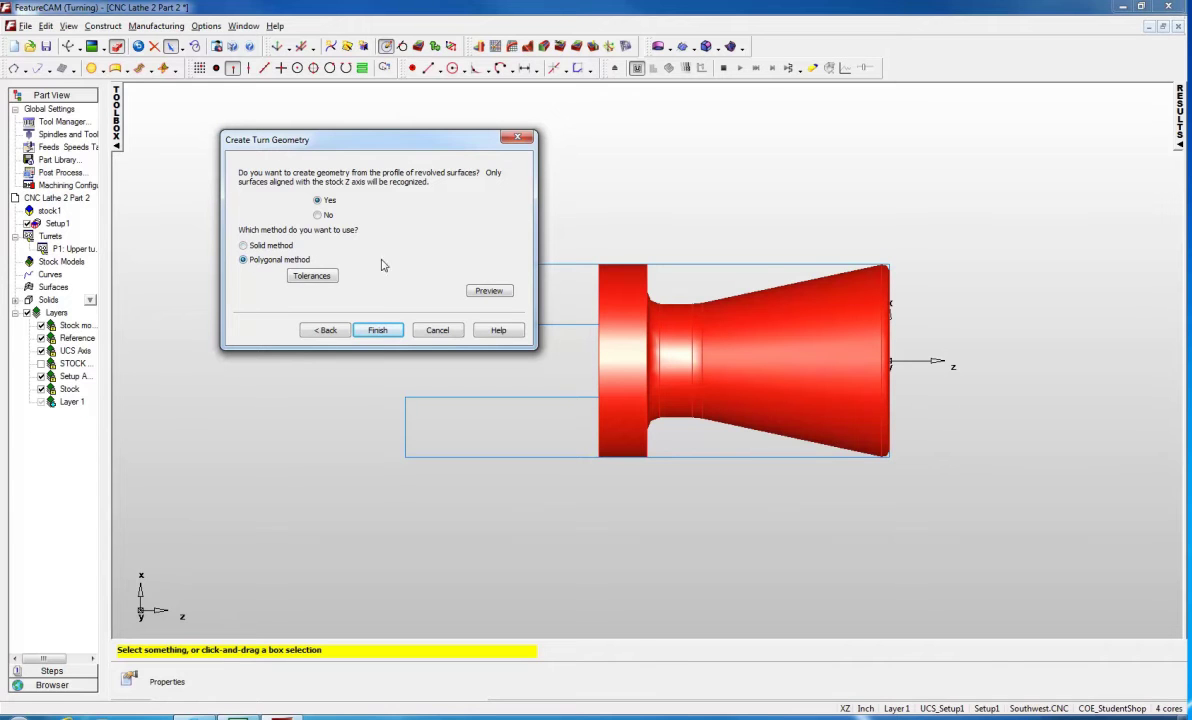
click(385, 332)
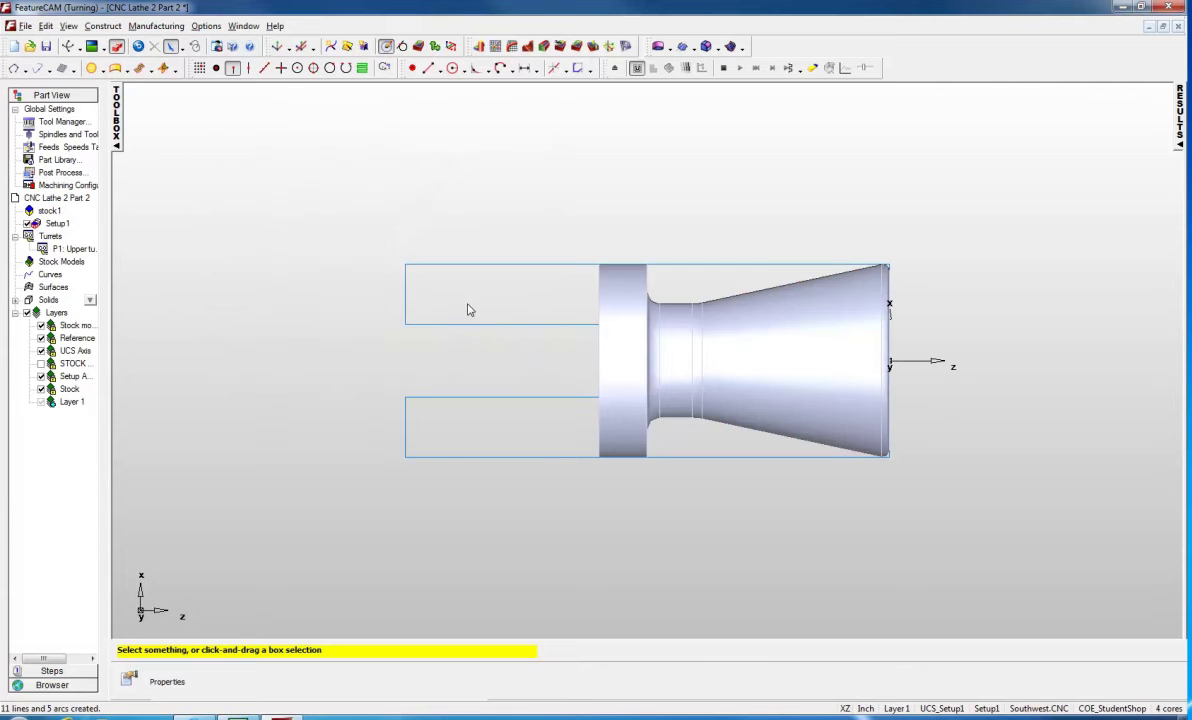
Step: Hide everything, then show all geometry so only the profile outline remains
click(311, 47)
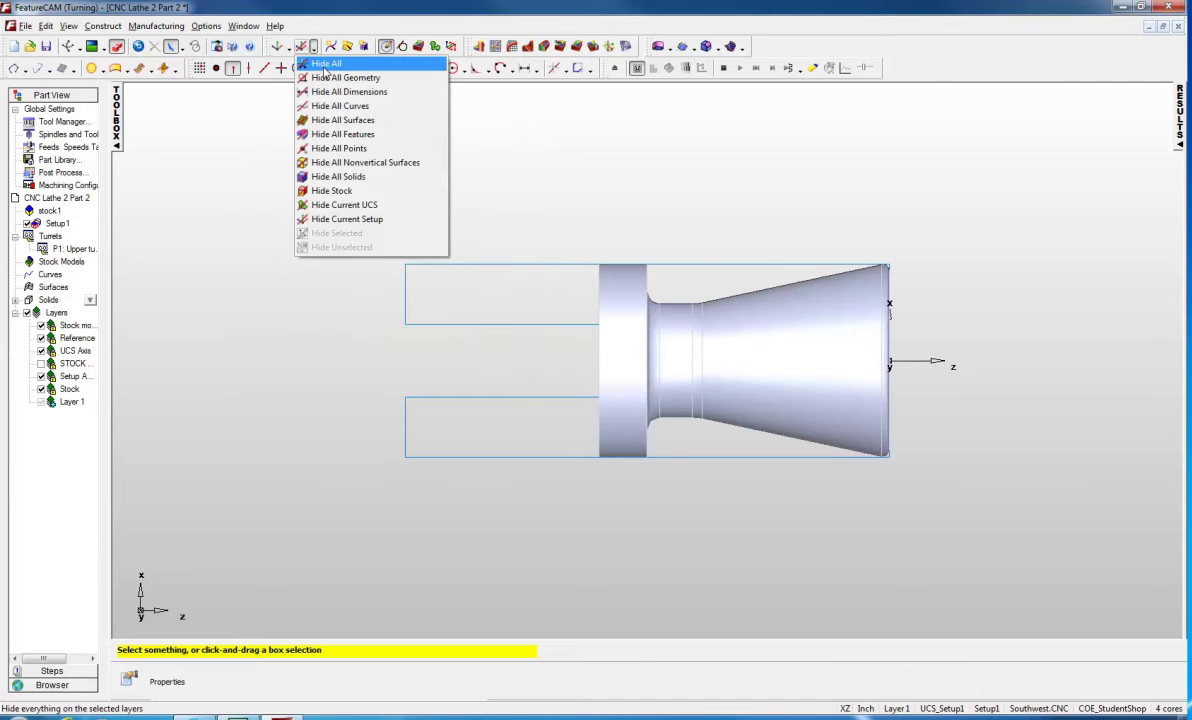
click(326, 66)
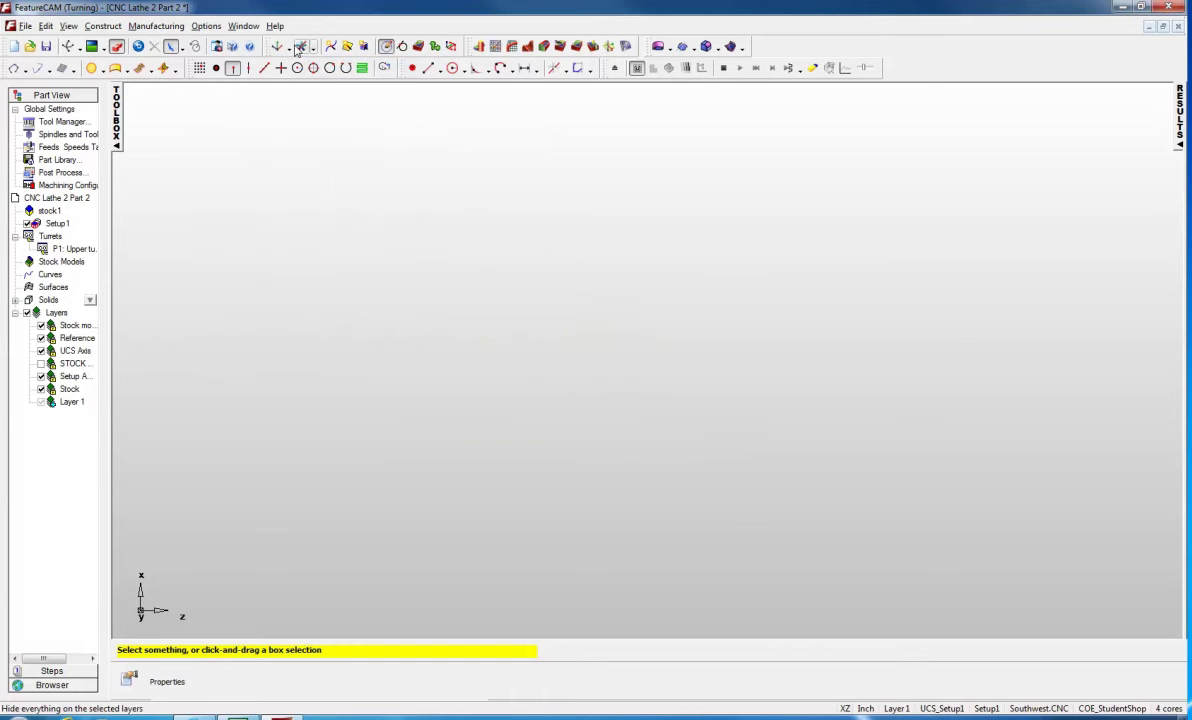
click(290, 48)
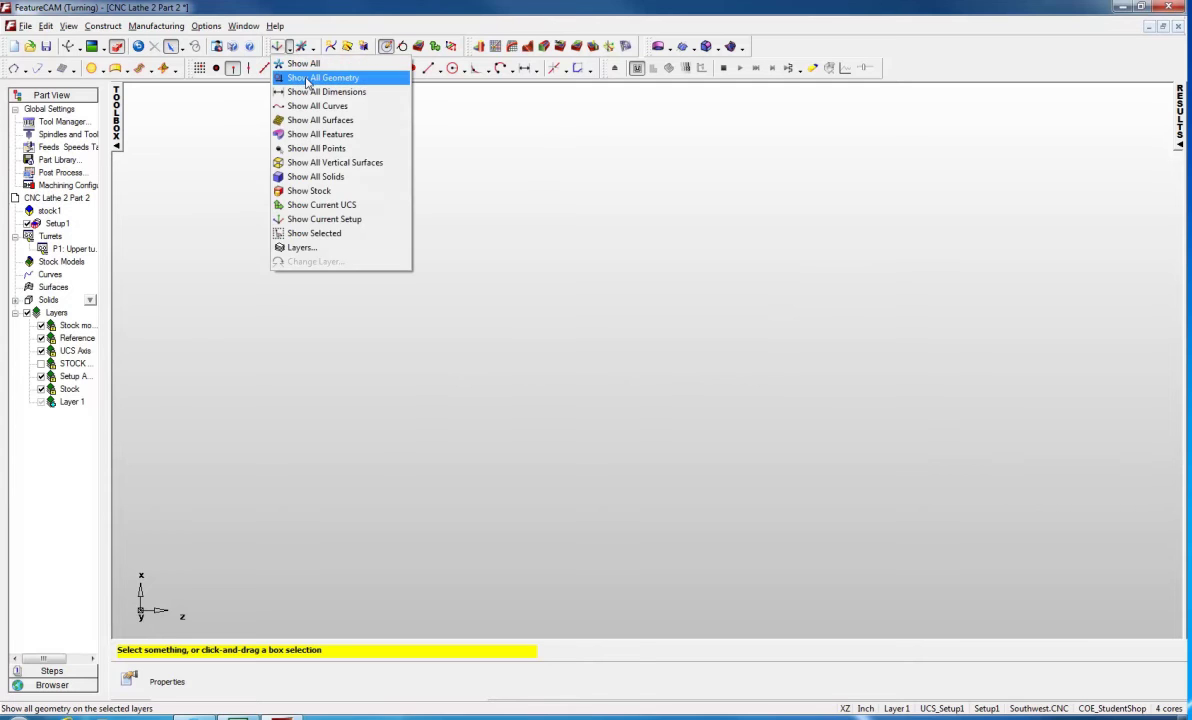
click(307, 80)
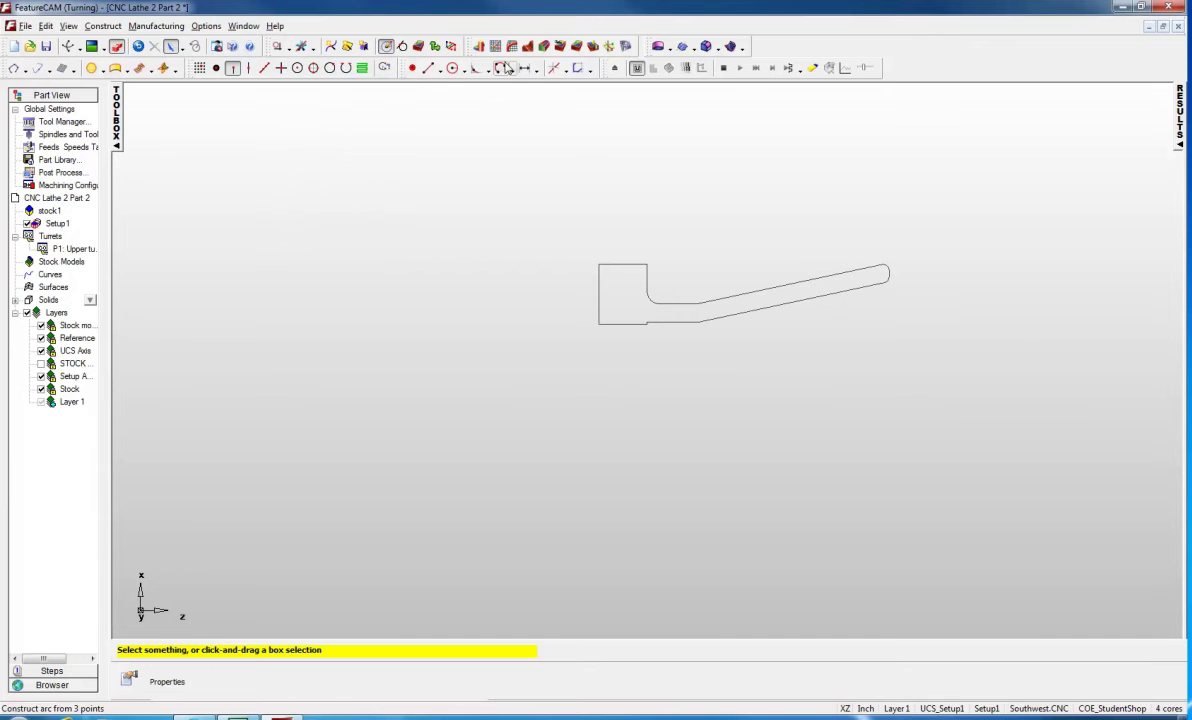
Step: Chain the lower contour from the right-end arc into open curve curve1
click(479, 46)
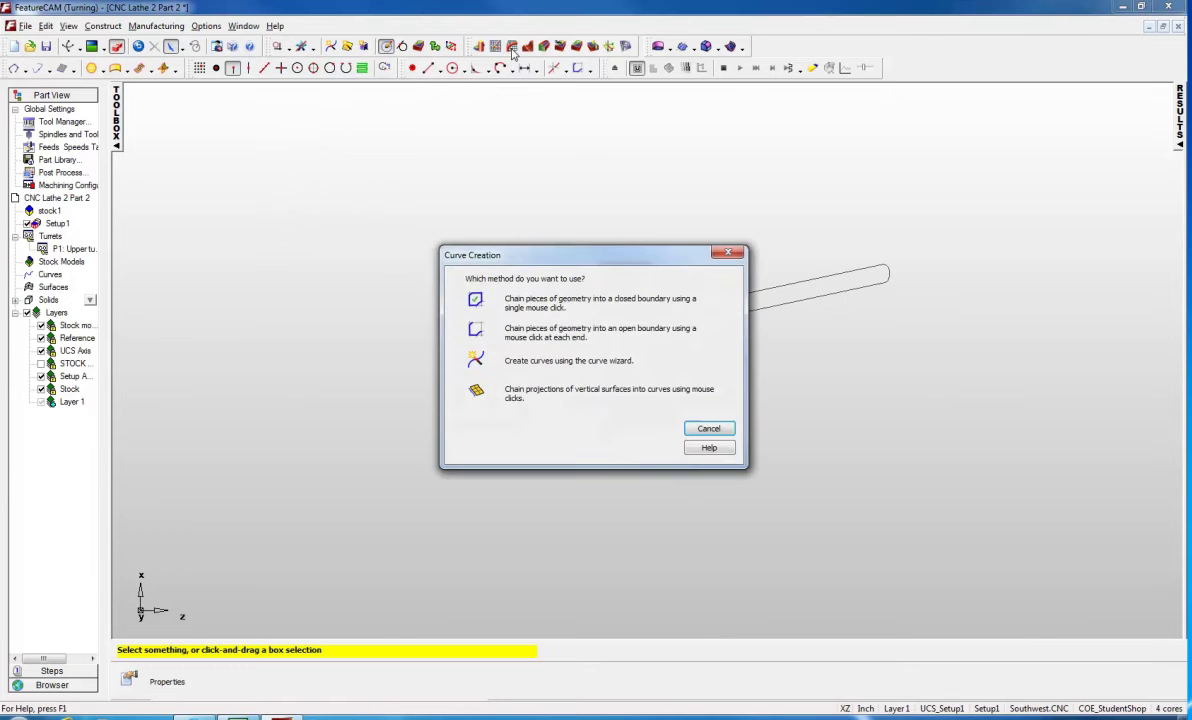
click(476, 330)
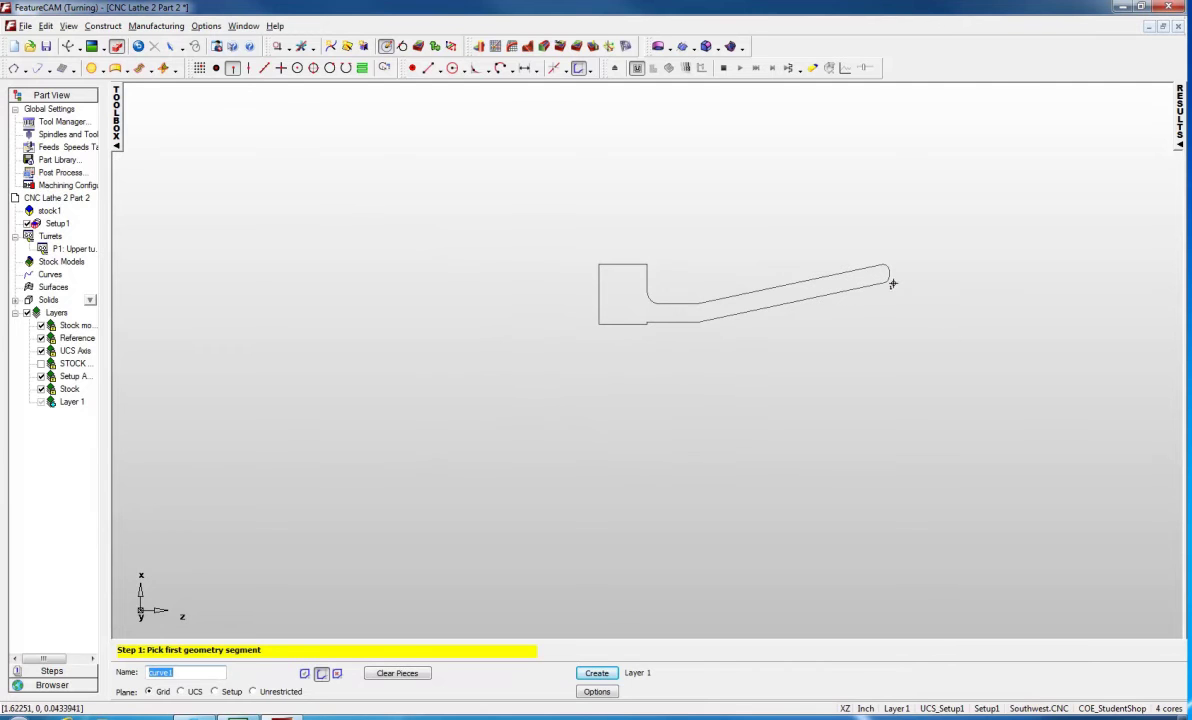
scroll(889, 282, up, 4)
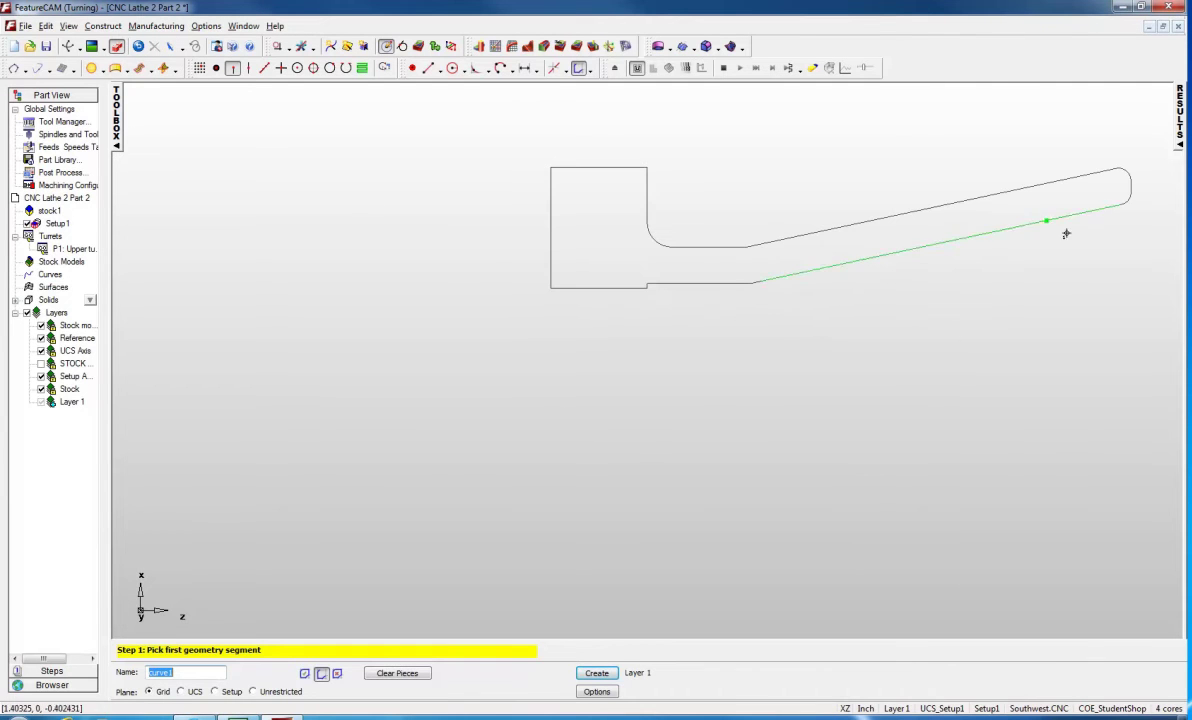
click(1130, 200)
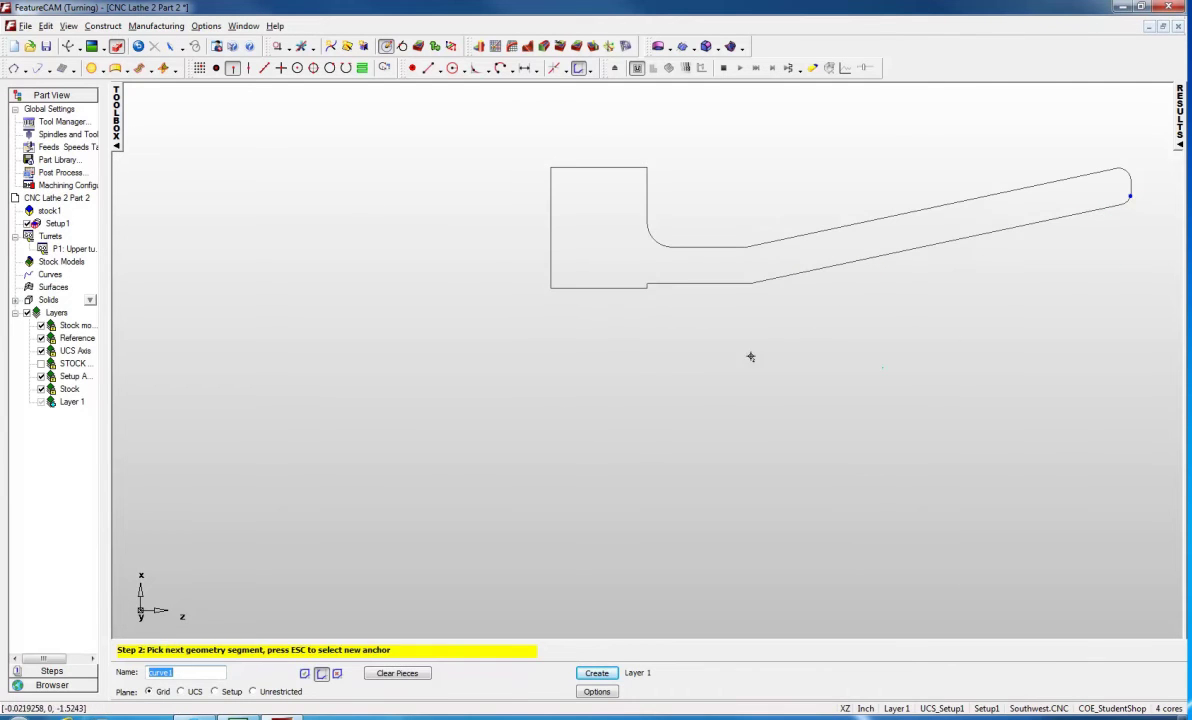
click(648, 288)
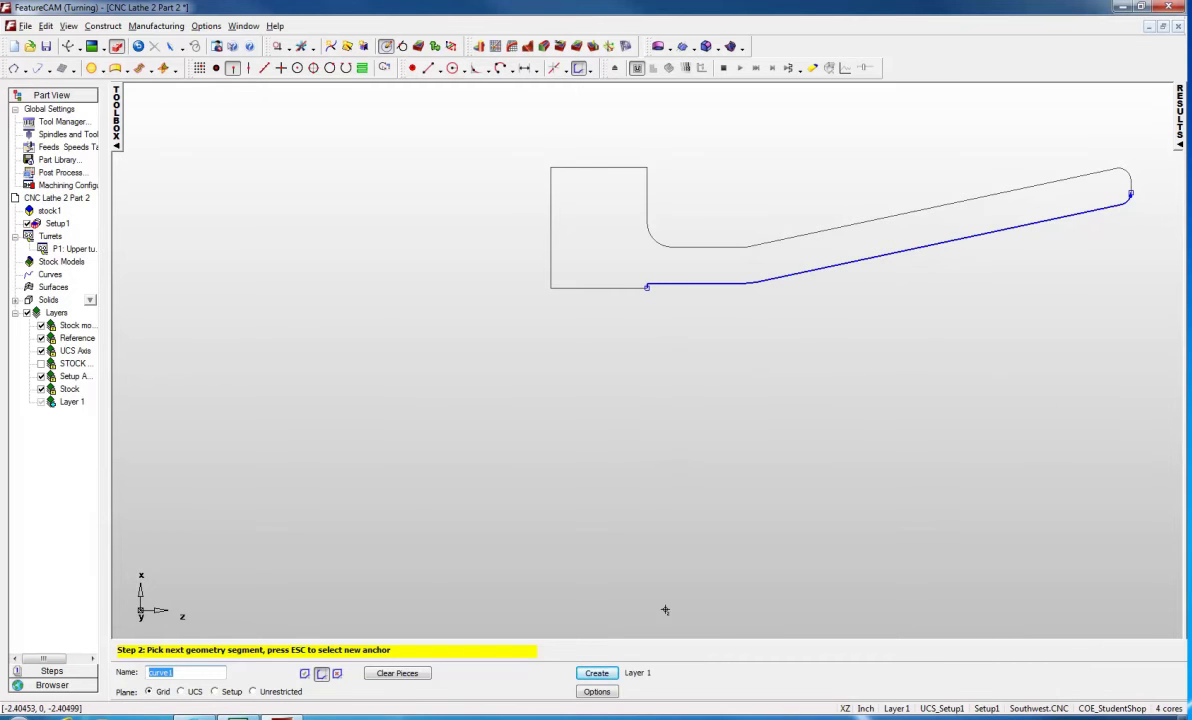
click(597, 676)
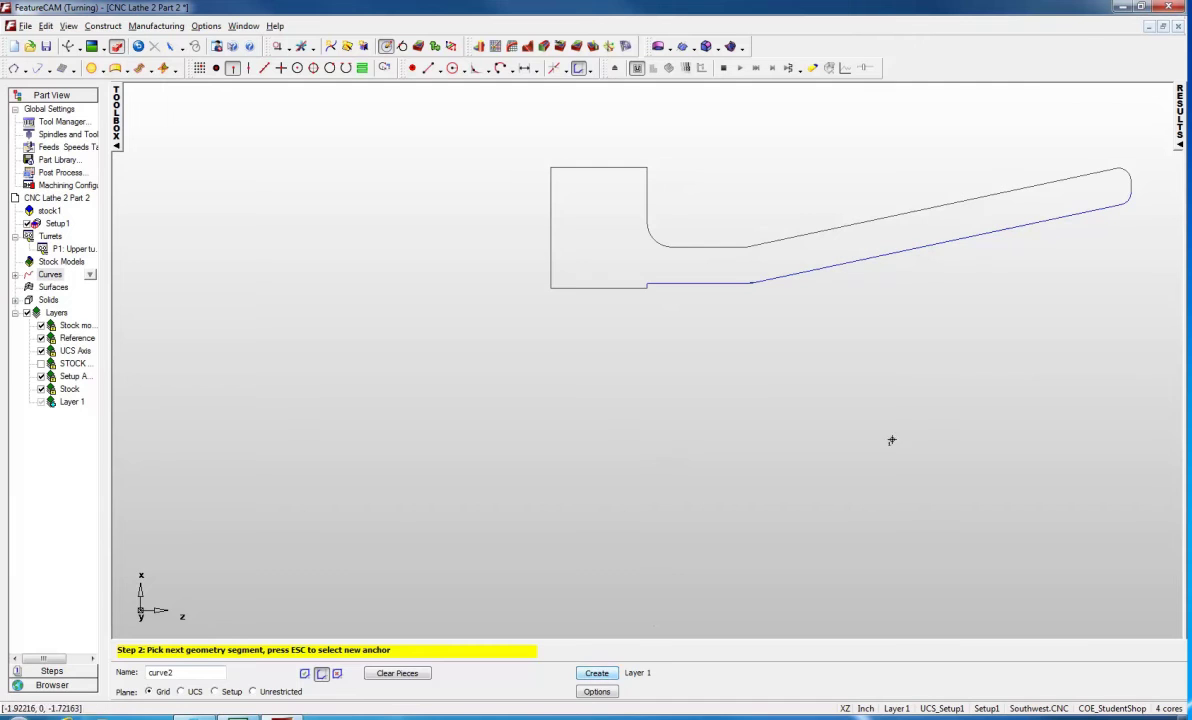
Step: Chain the upper contour from the right arc into open curve curve2
click(1131, 189)
click(652, 178)
click(596, 673)
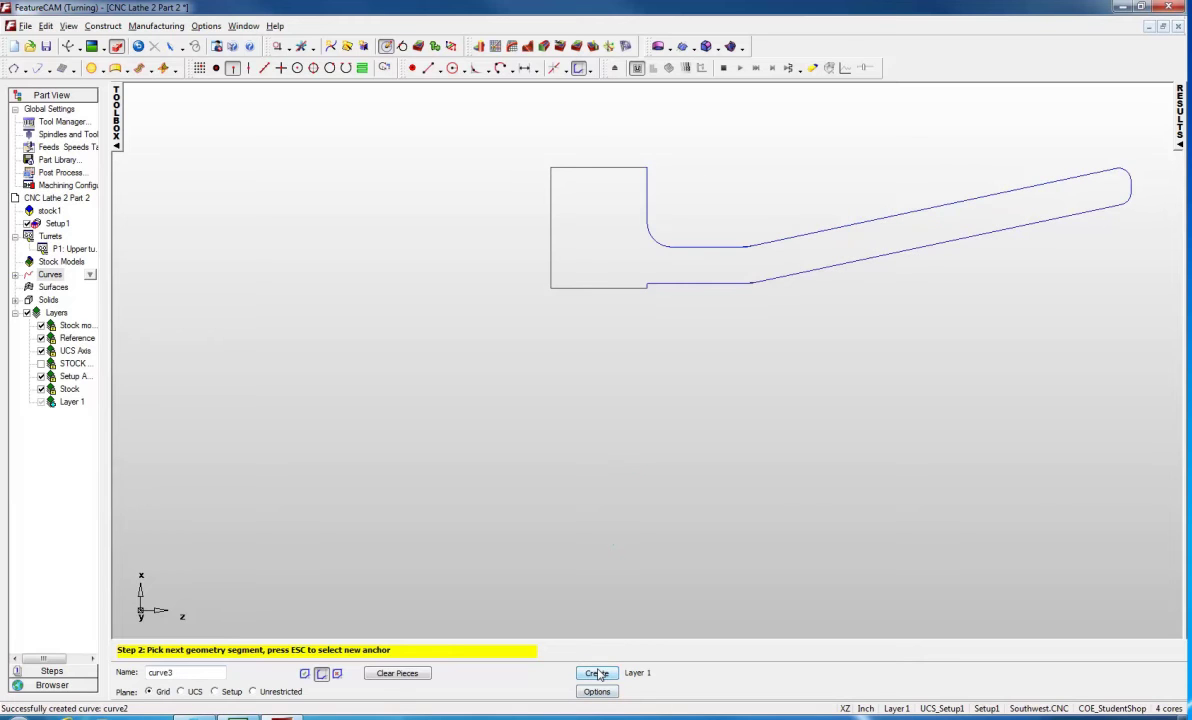
click(171, 46)
scroll(210, 338, down, 2)
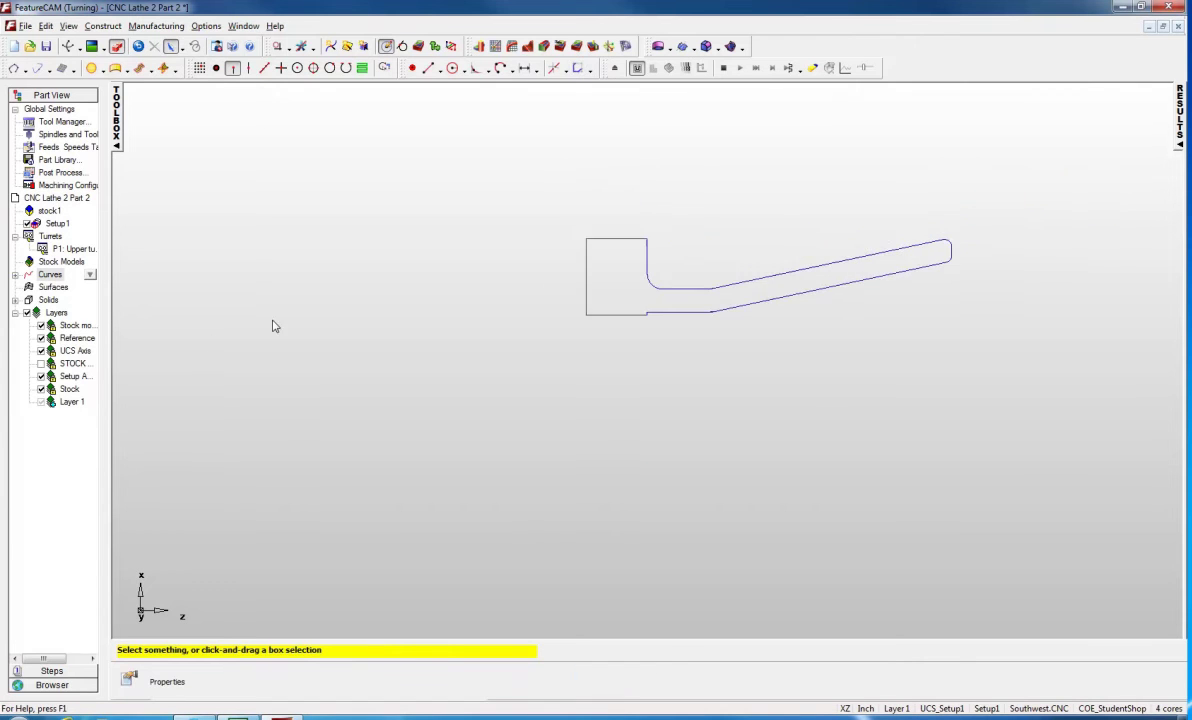
Step: Start a new Turning Bore feature using curve1 as its boundary
click(541, 46)
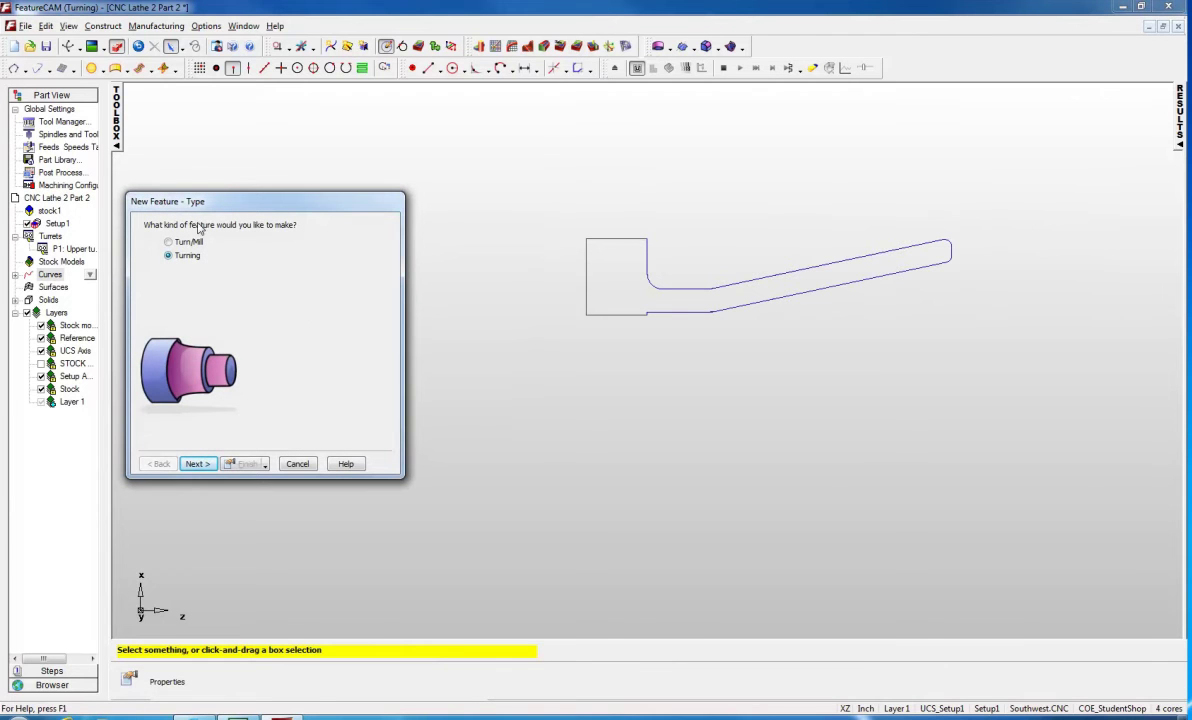
click(198, 466)
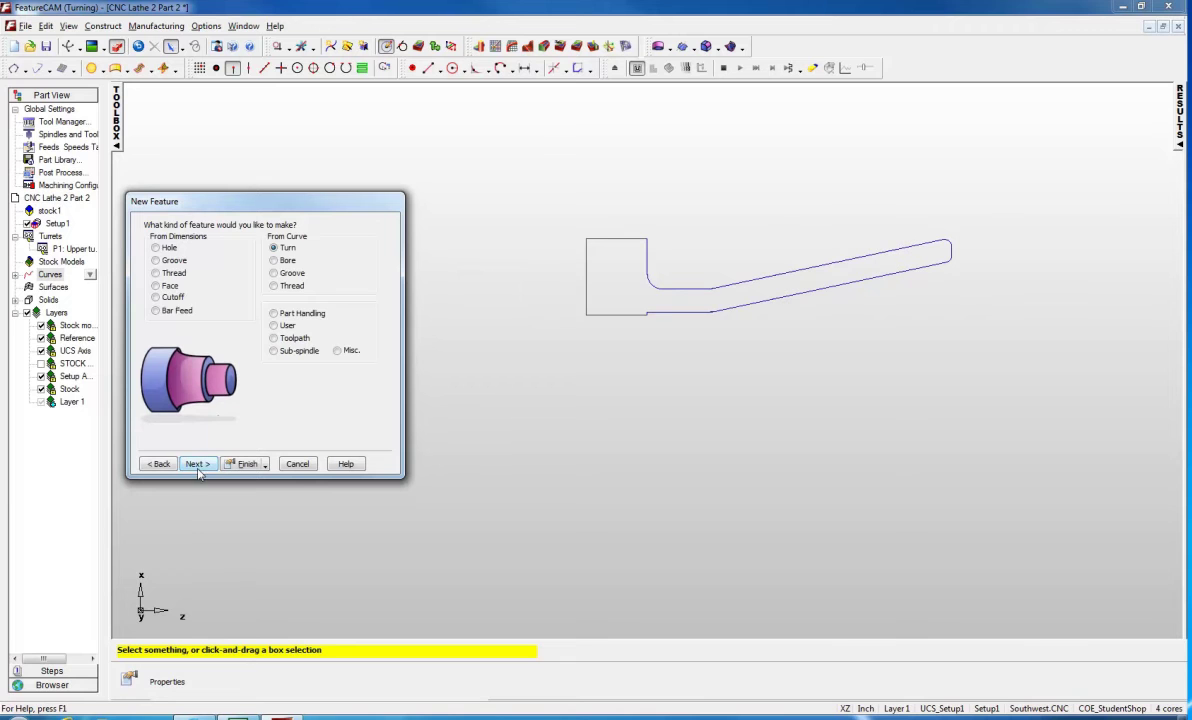
click(275, 261)
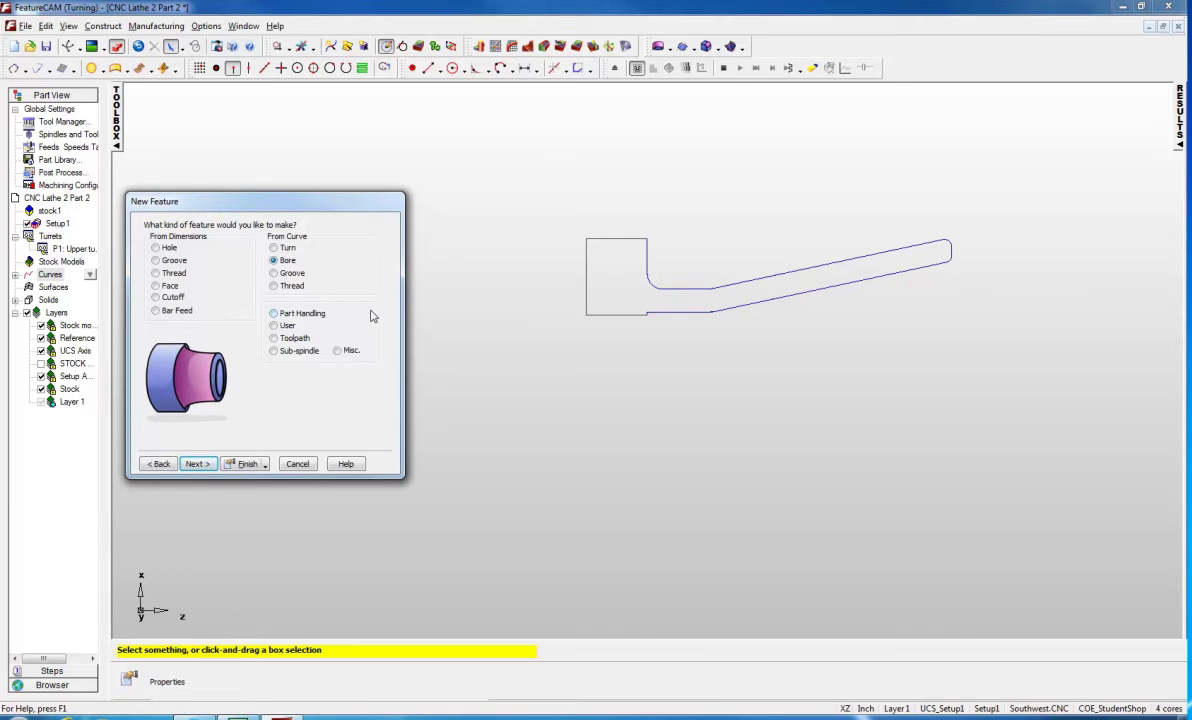
click(193, 464)
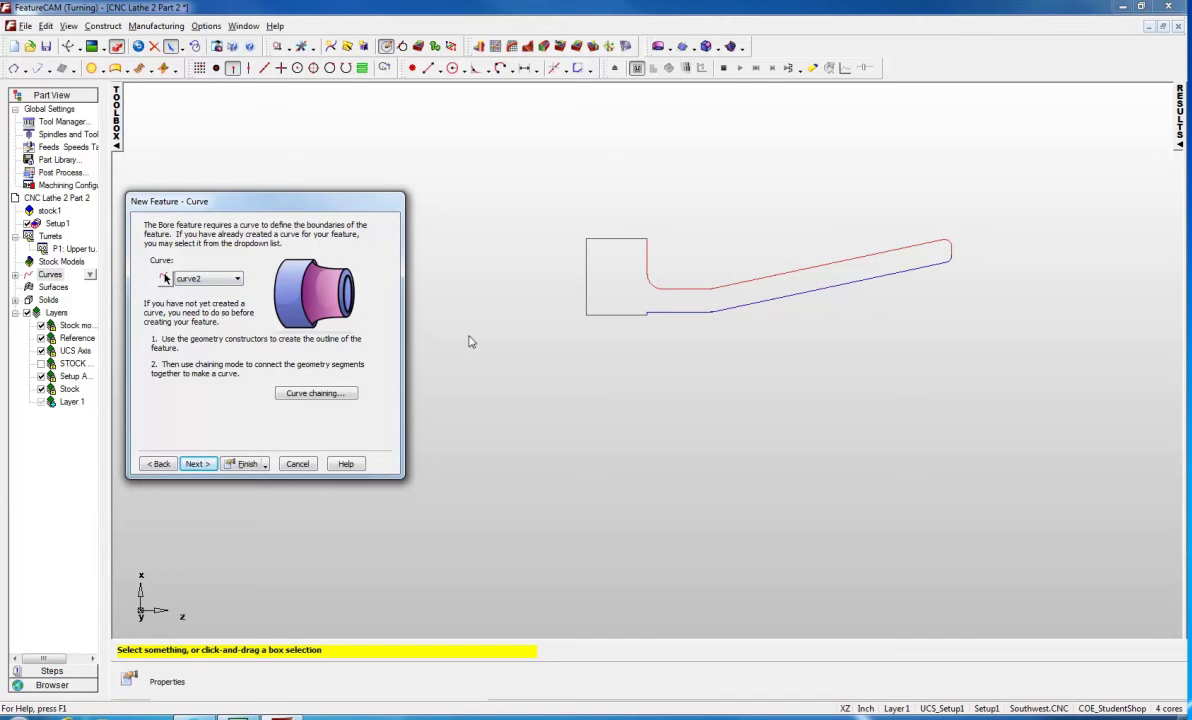
click(207, 278)
click(205, 288)
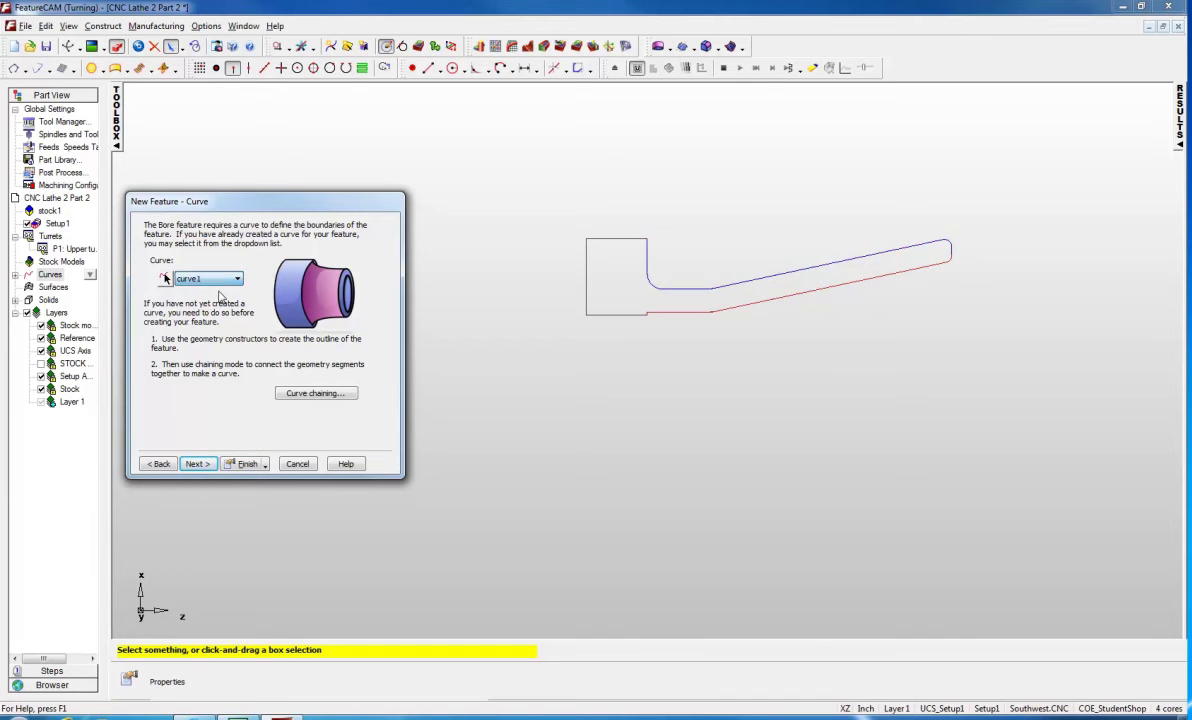
Step: Keep zero offset and rough plus finish passes, advancing to the default tool
click(197, 465)
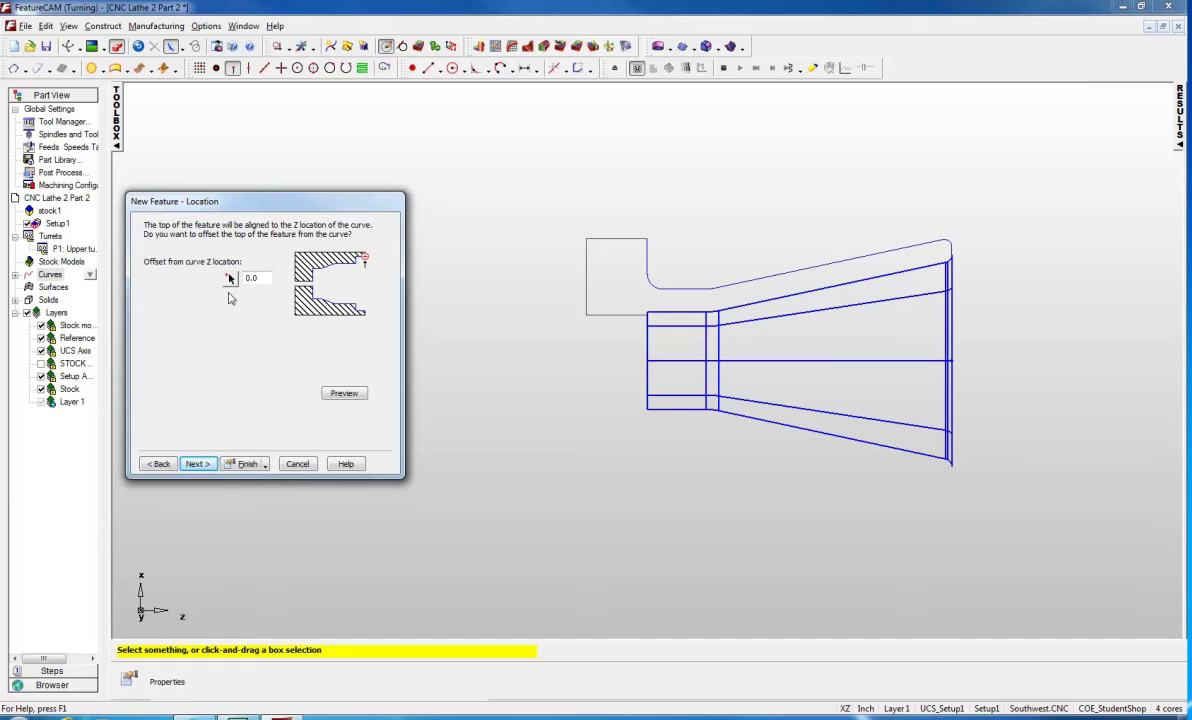
click(212, 466)
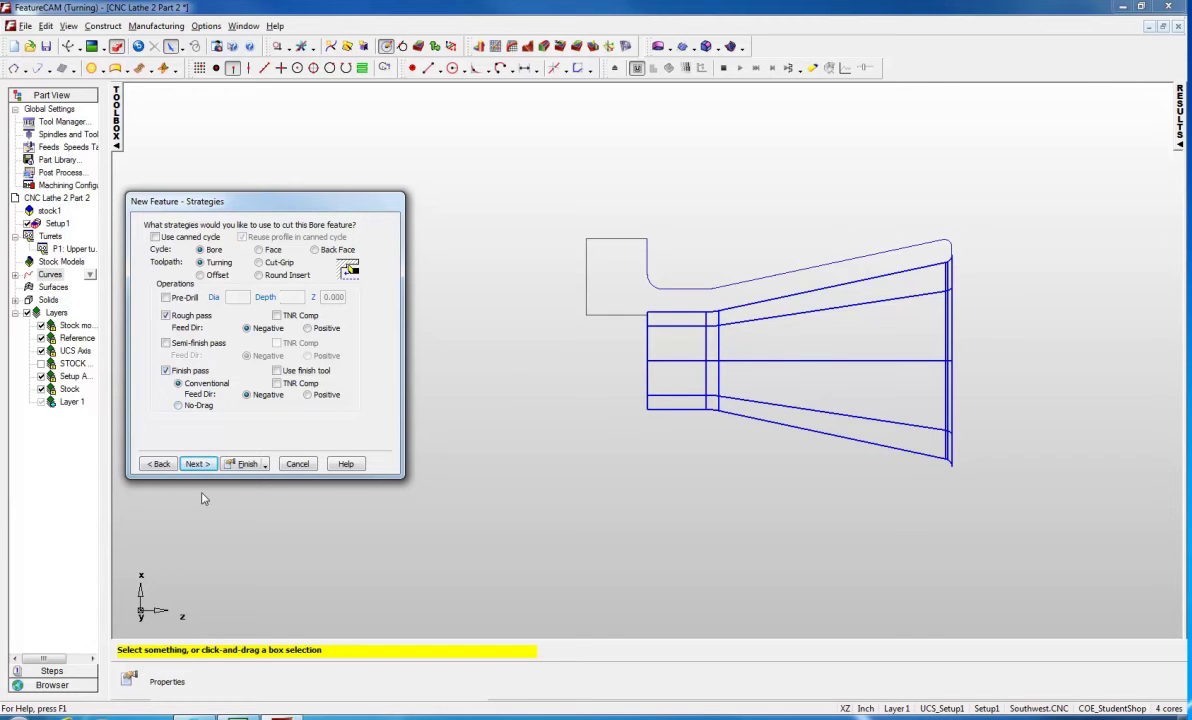
click(197, 465)
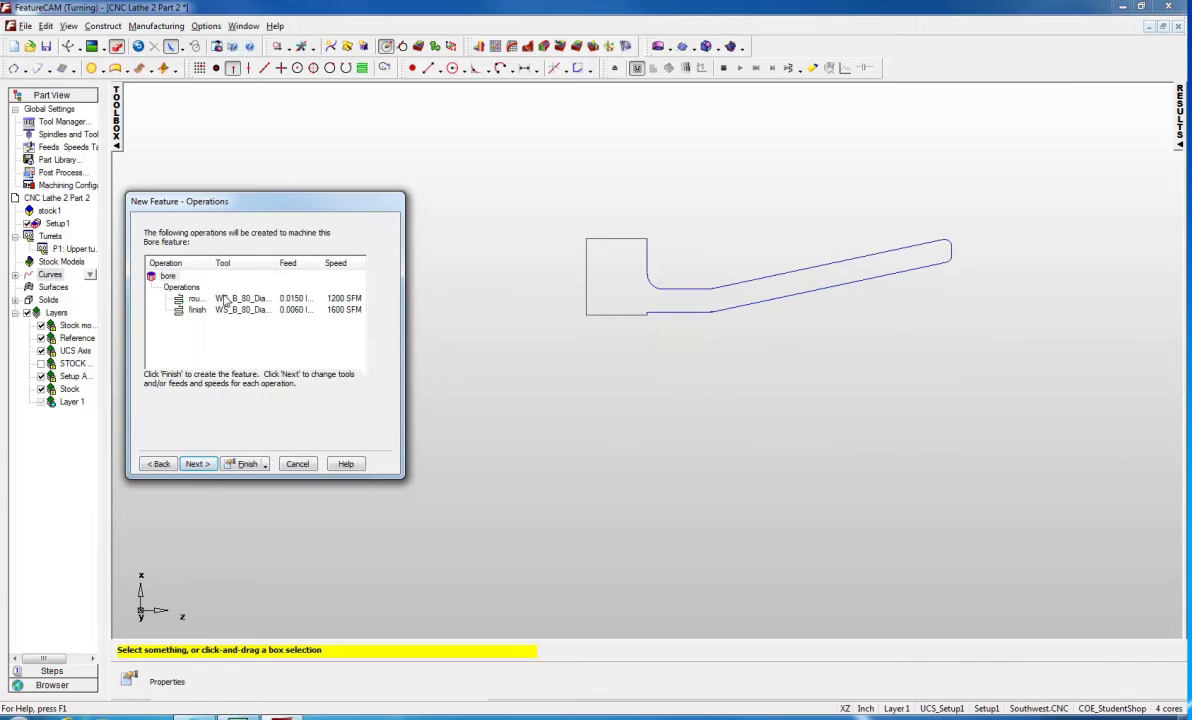
click(197, 464)
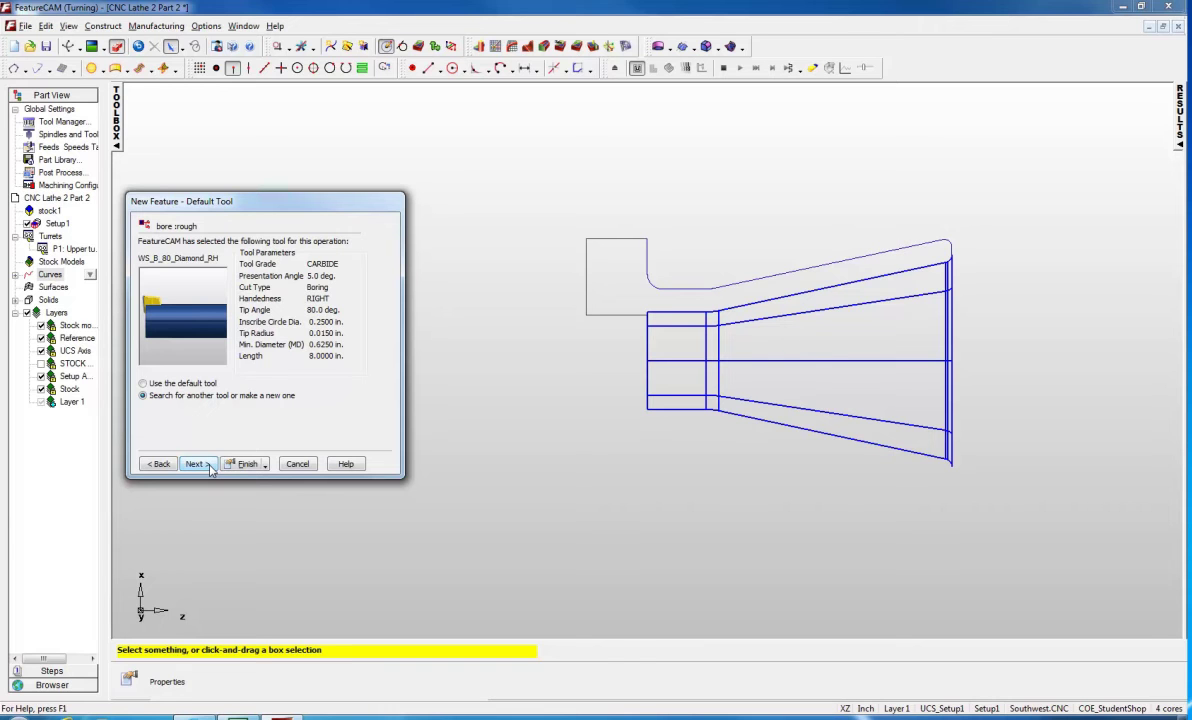
Step: Review the WS_B_80_Diamond_RH boring tool's insert and holder settings
click(208, 466)
double_click(201, 315)
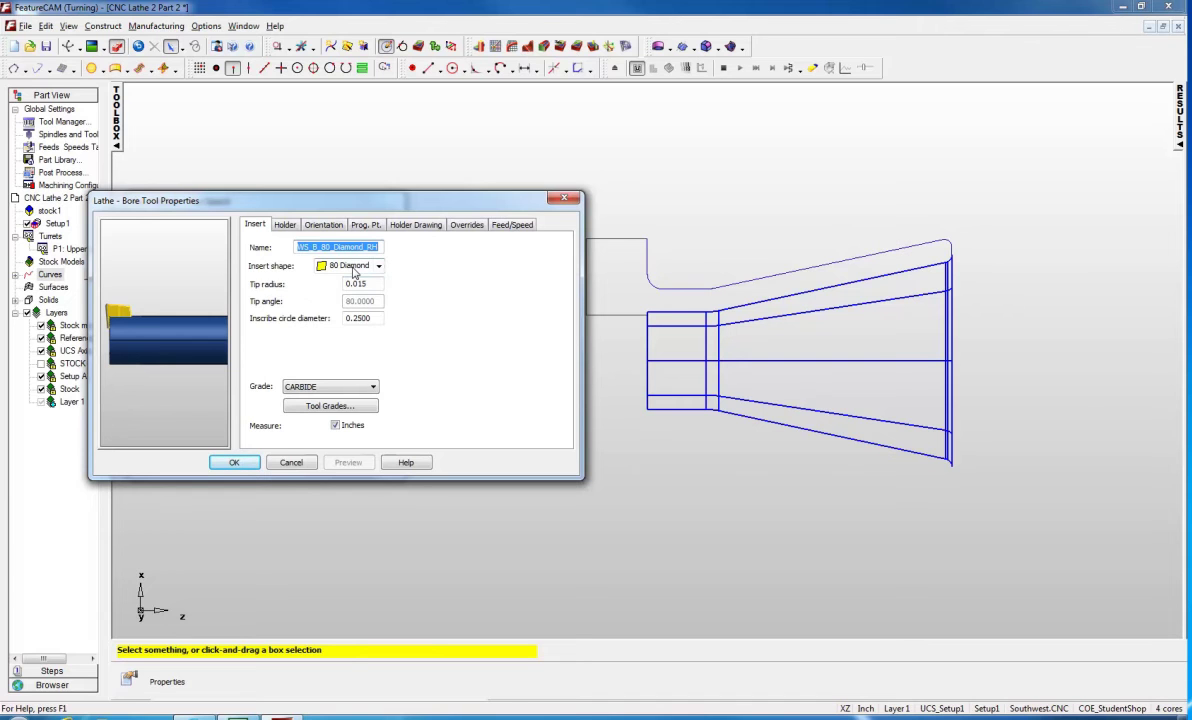
click(286, 223)
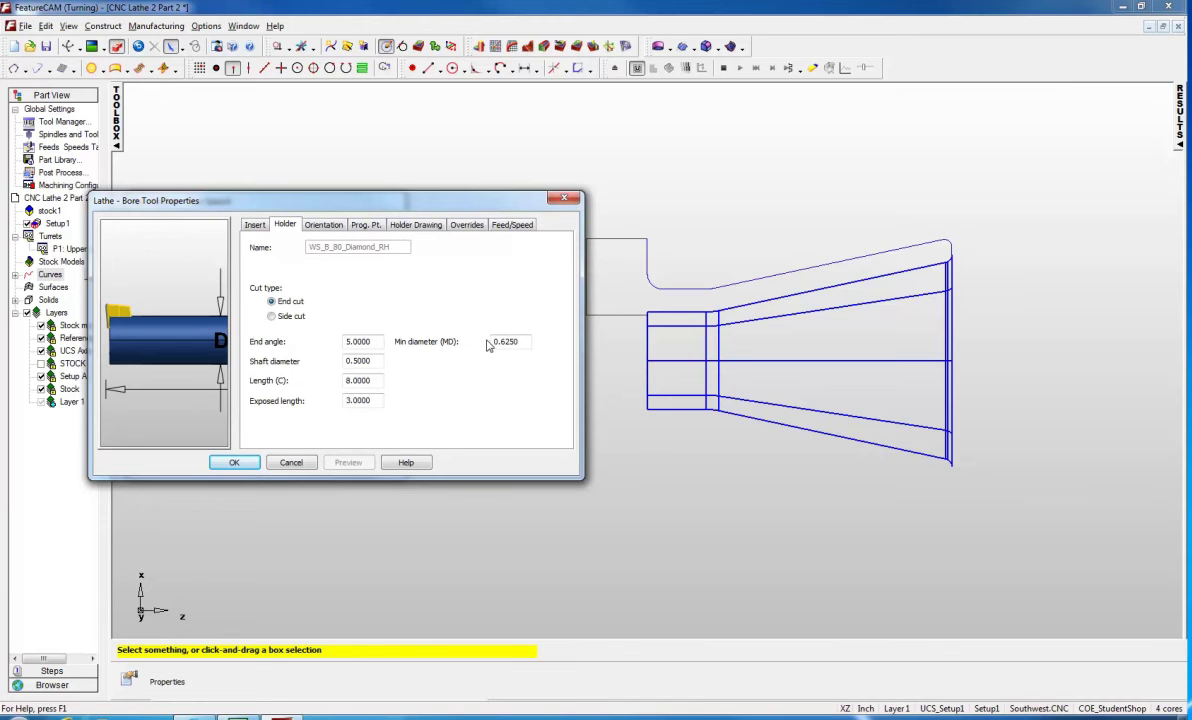
double_click(527, 345)
click(253, 224)
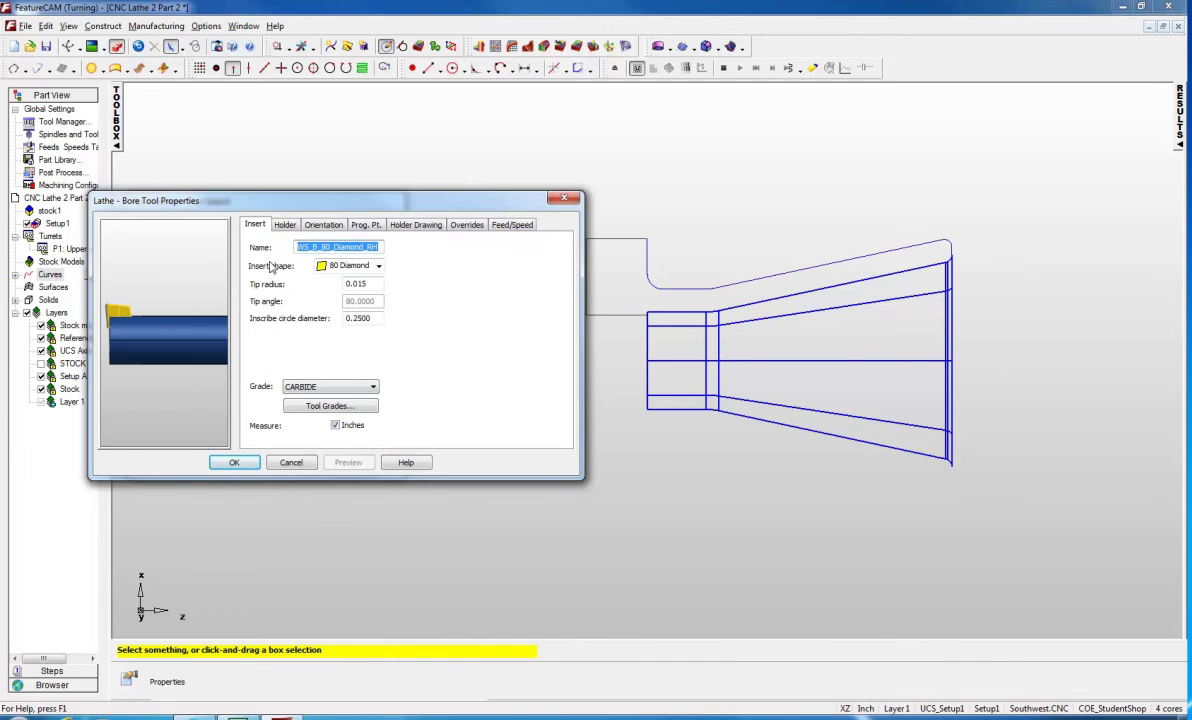
Step: Keep that tool and default feeds and speeds, and finish creating bore1
click(236, 462)
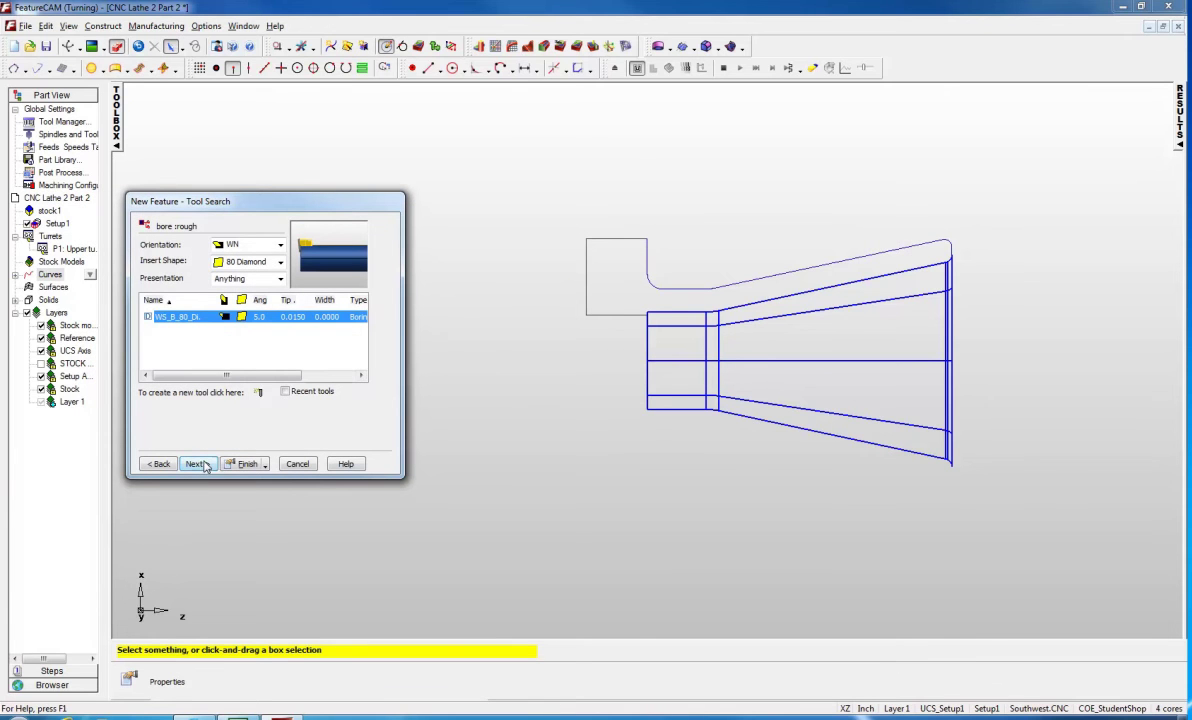
click(196, 464)
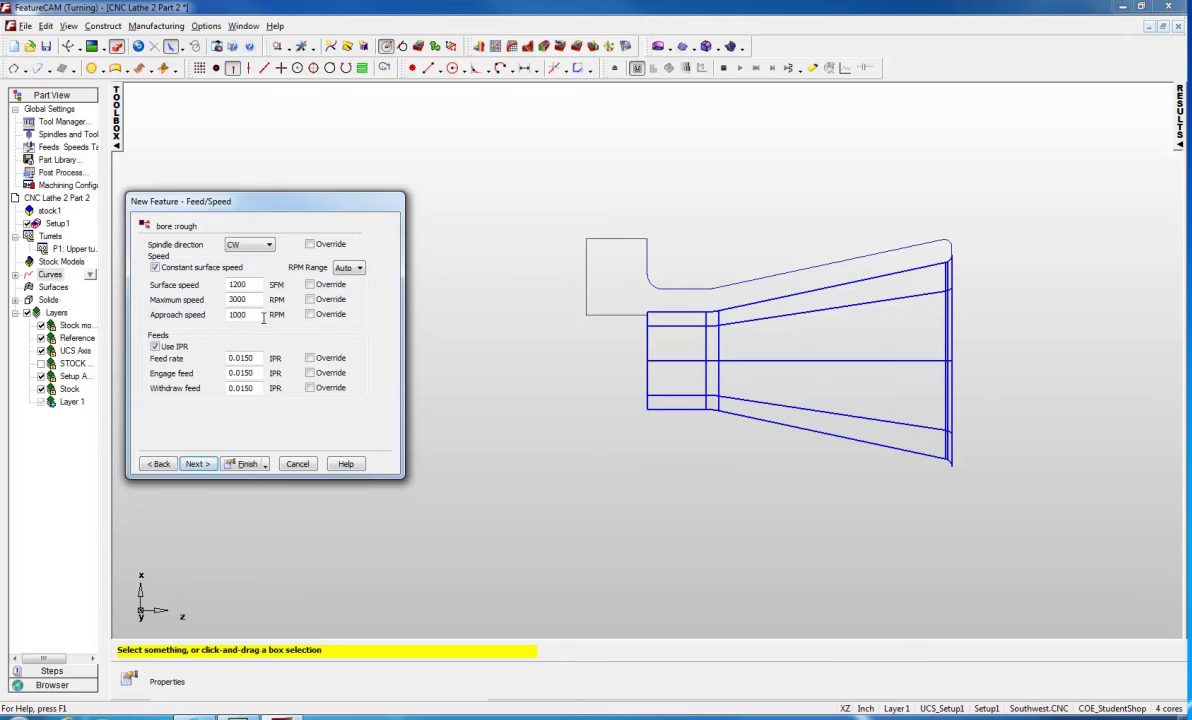
click(241, 464)
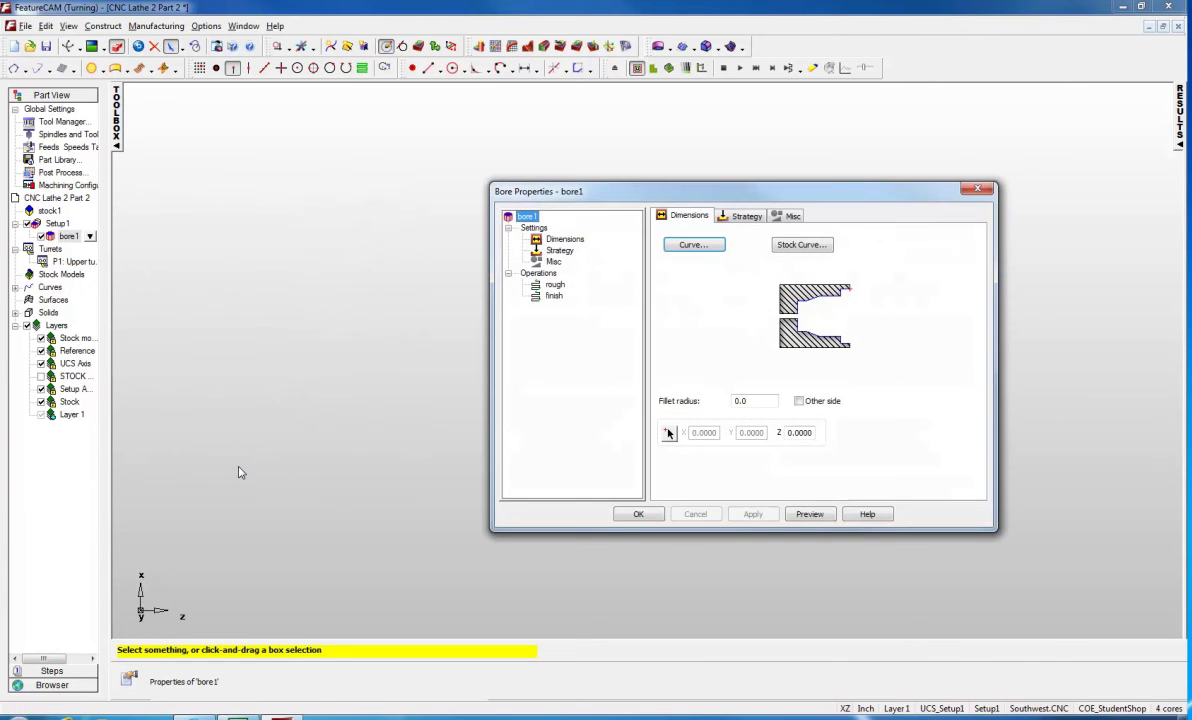
Step: Filter the finish tool to triangle inserts and assign the small WS_B_Small boring tool
click(552, 295)
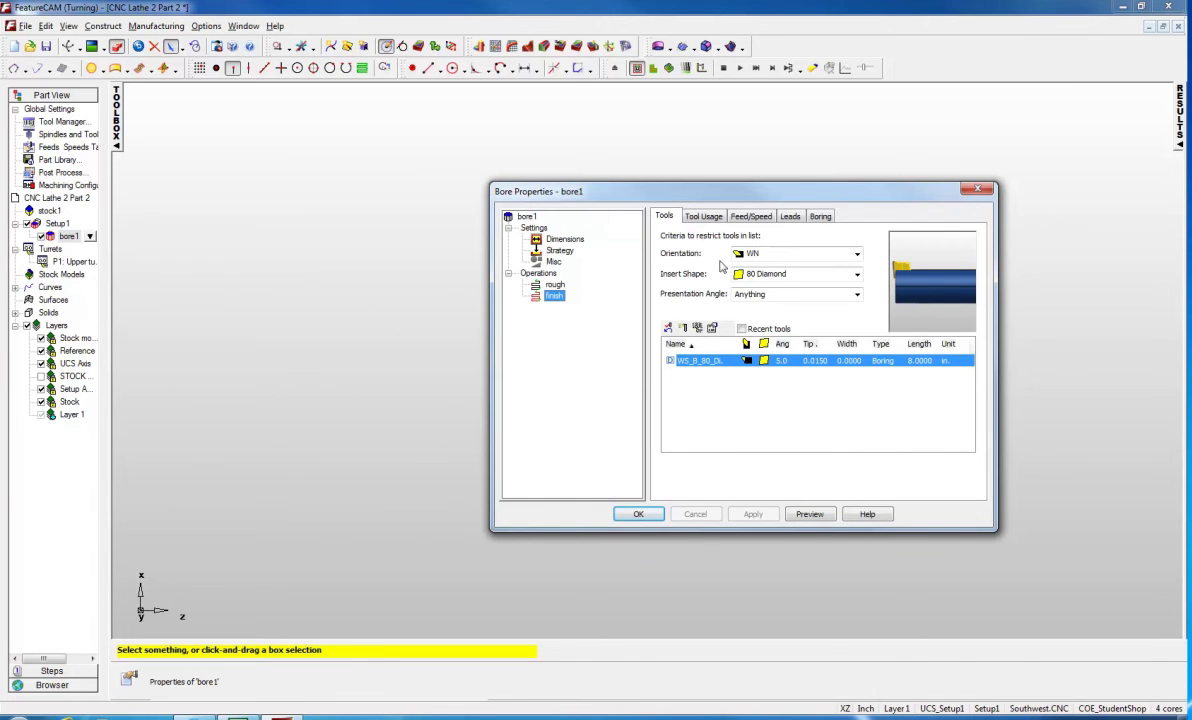
click(858, 274)
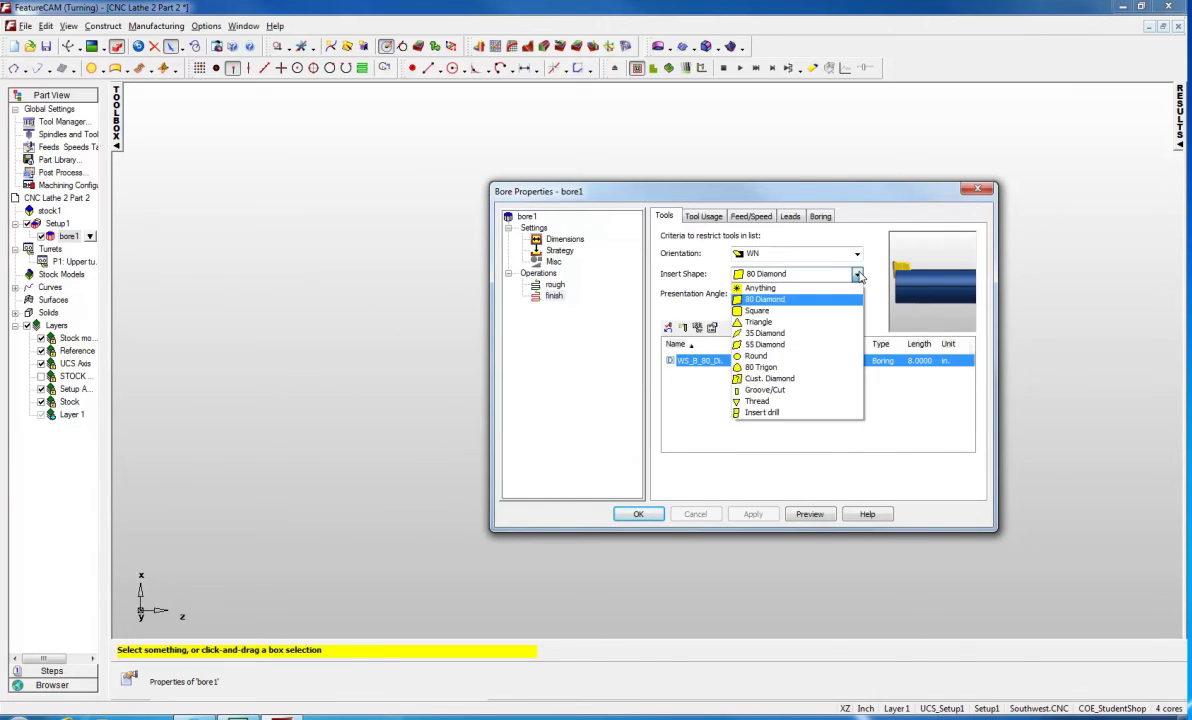
click(790, 305)
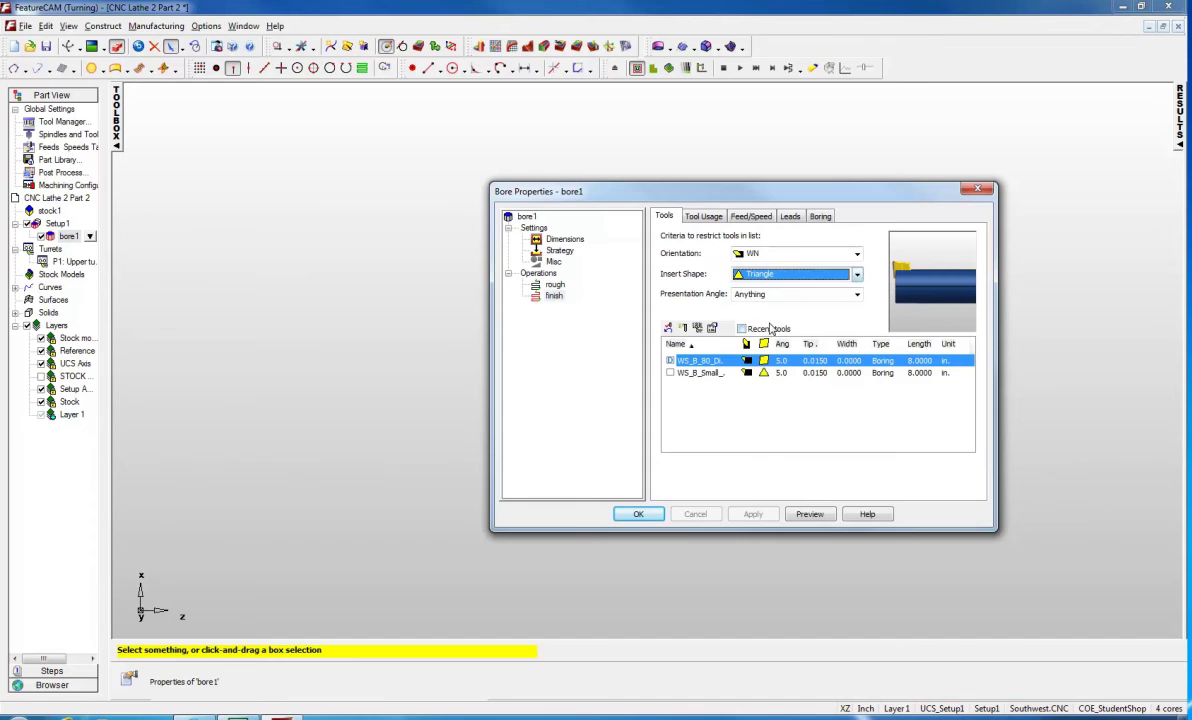
click(700, 374)
click(671, 374)
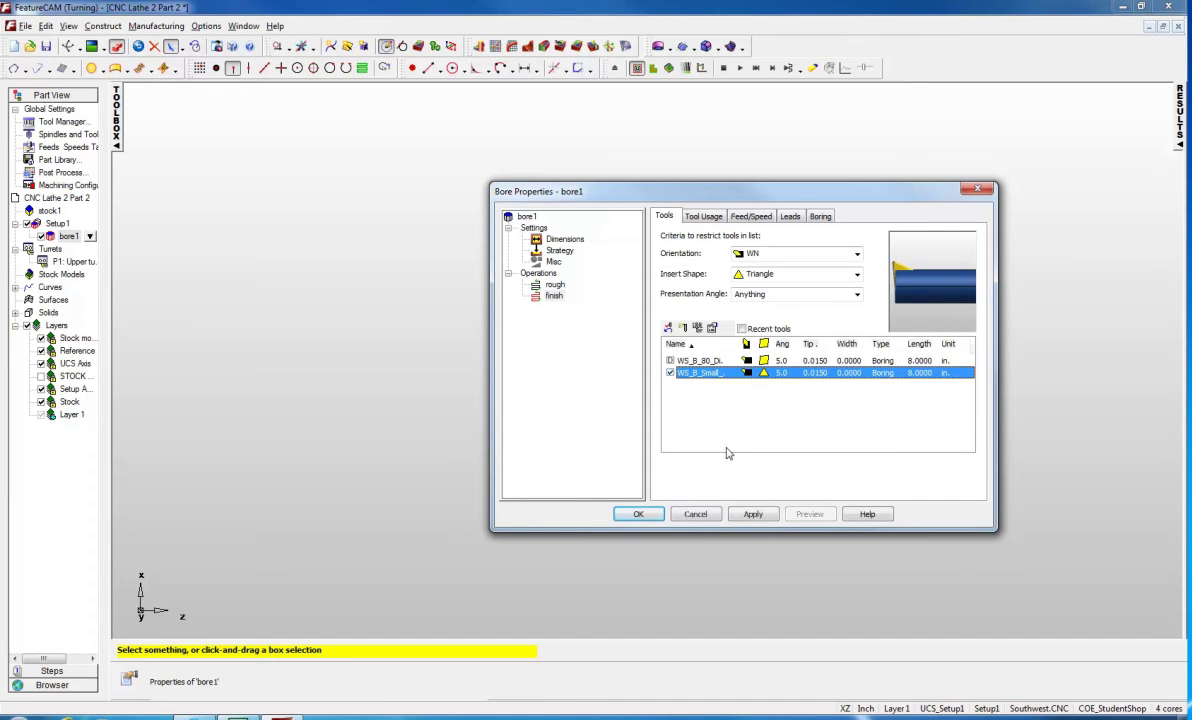
double_click(748, 371)
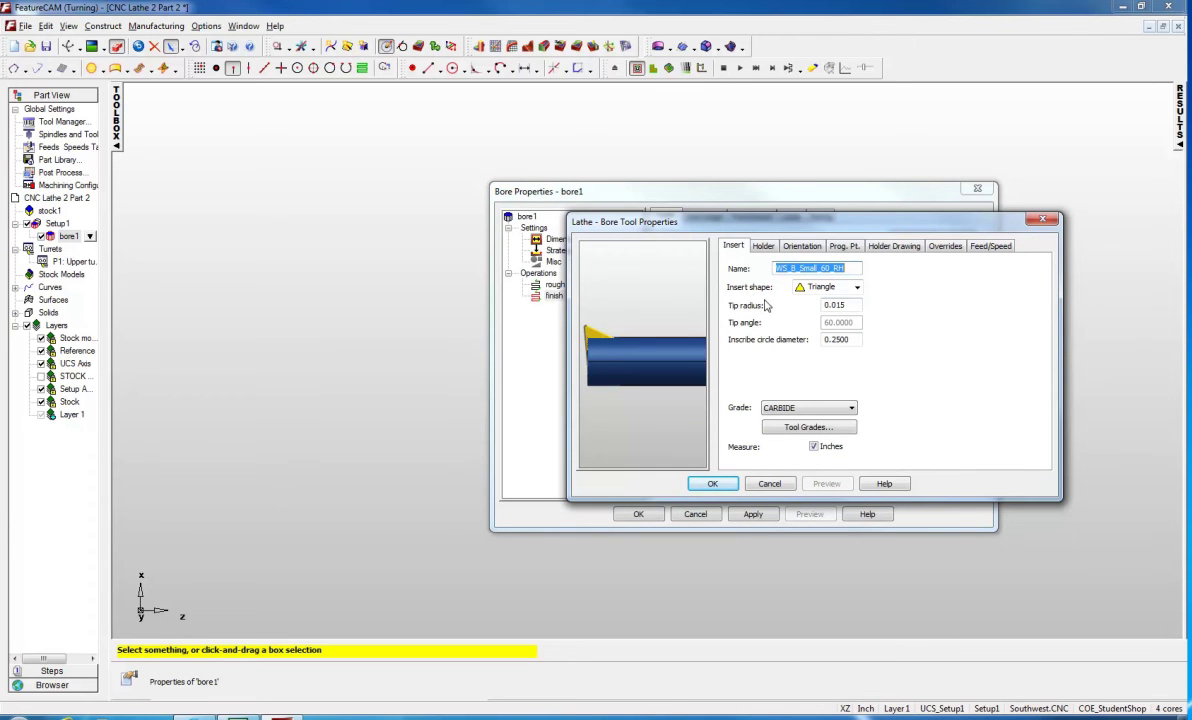
click(763, 246)
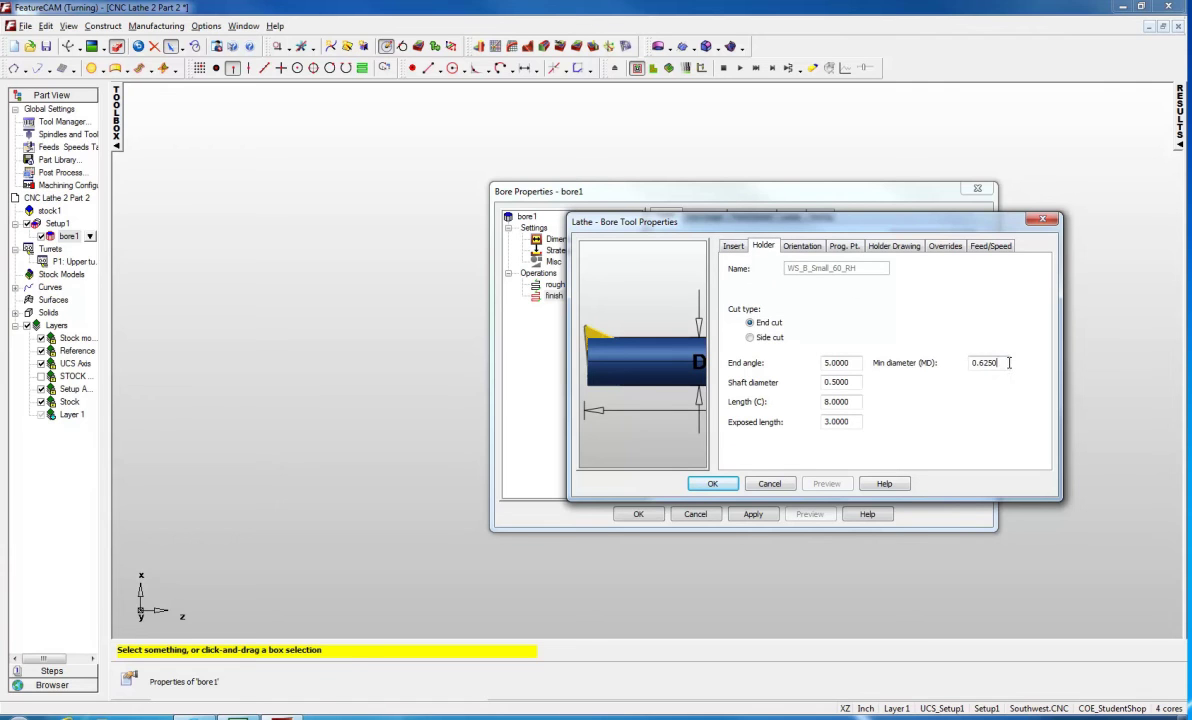
double_click(975, 366)
click(772, 487)
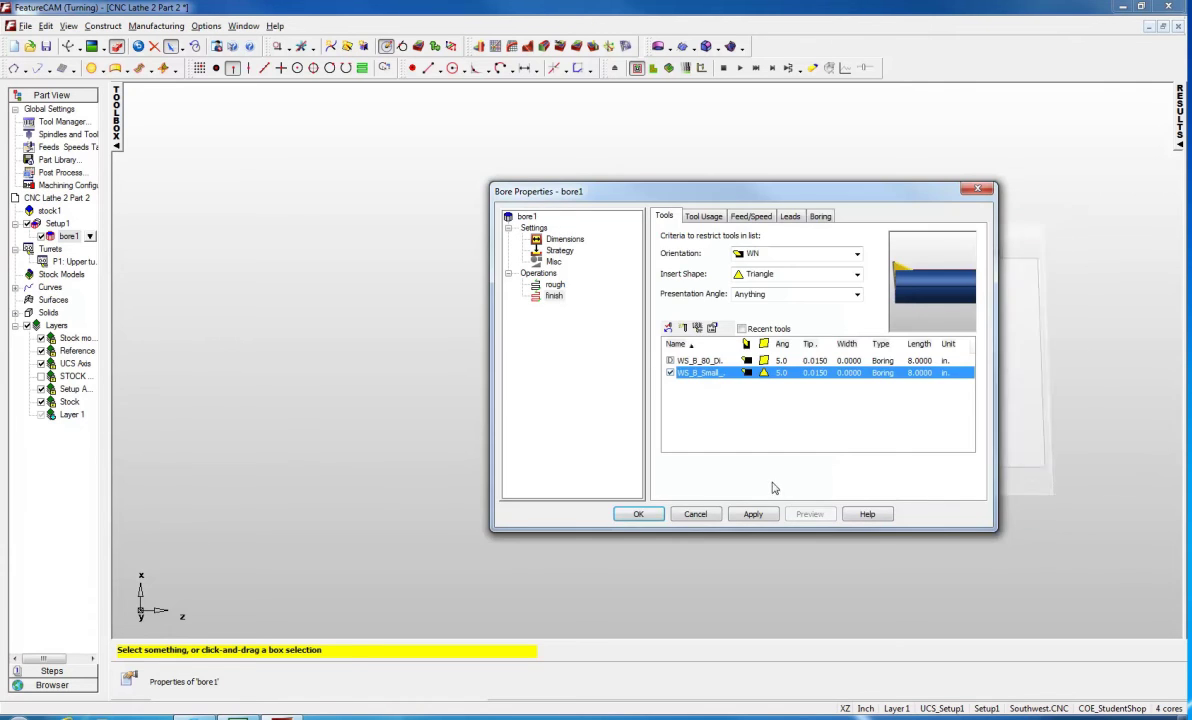
Step: Begin renaming the small boring tool to WS_Triangle_60_RH
double_click(731, 374)
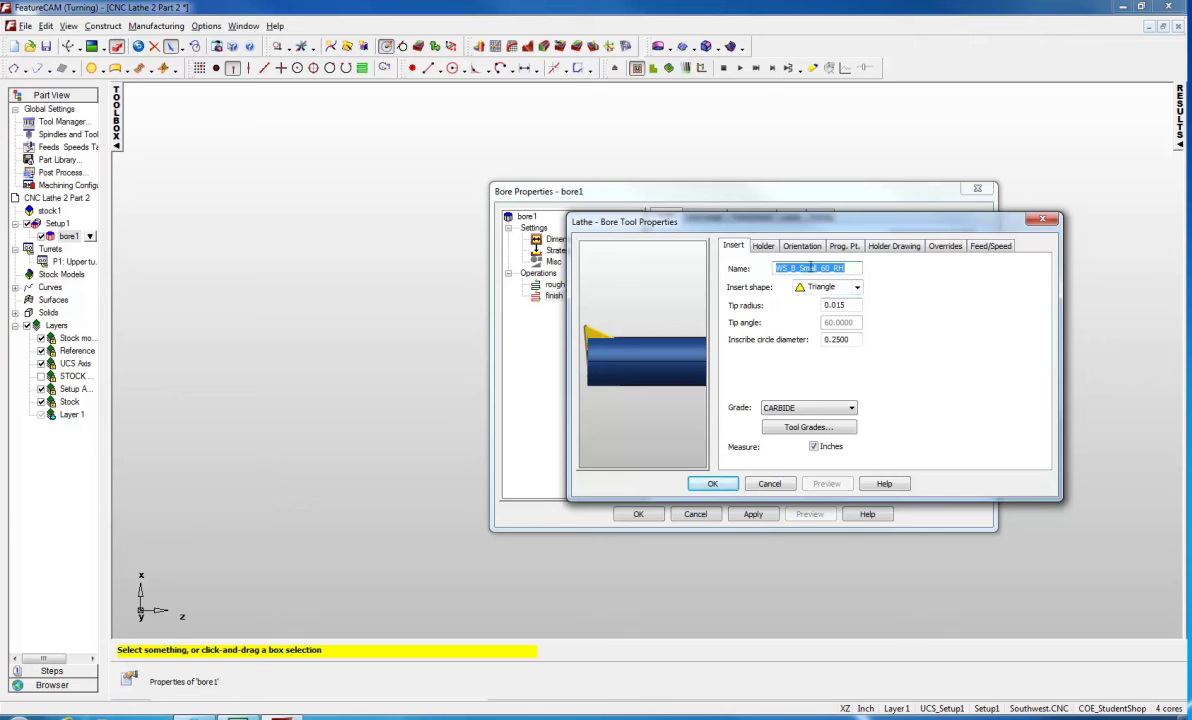
drag(790, 268, 811, 266)
text(Trian)
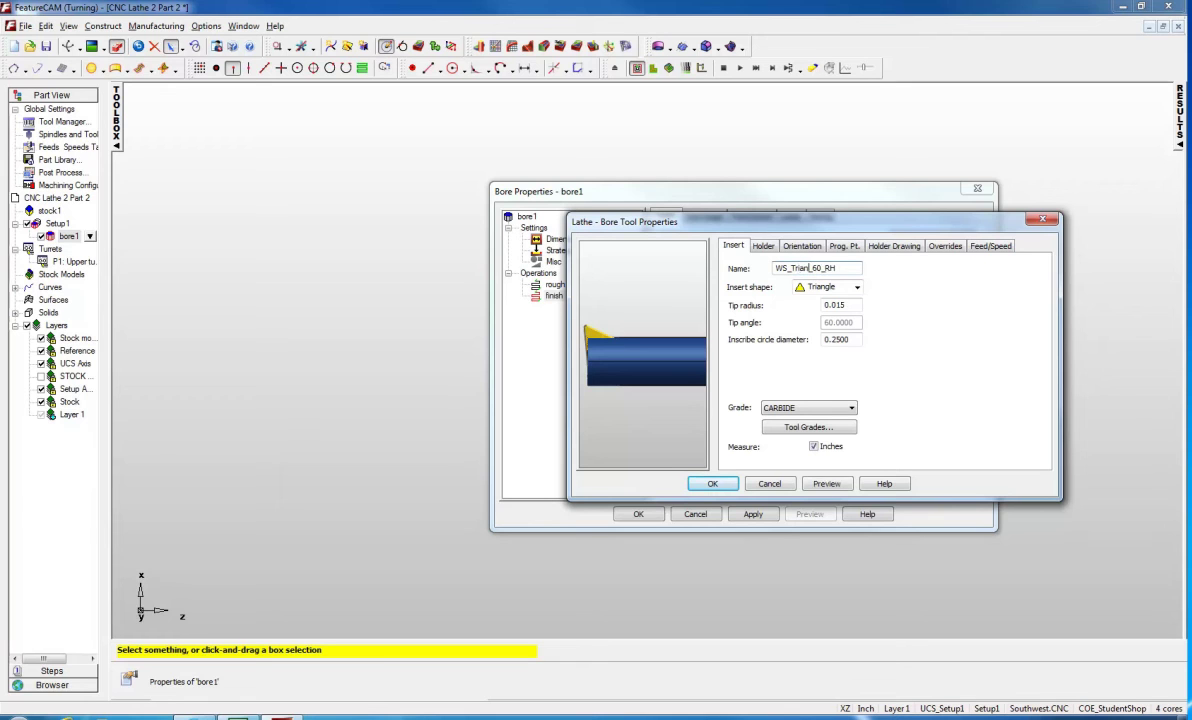
text(gle)
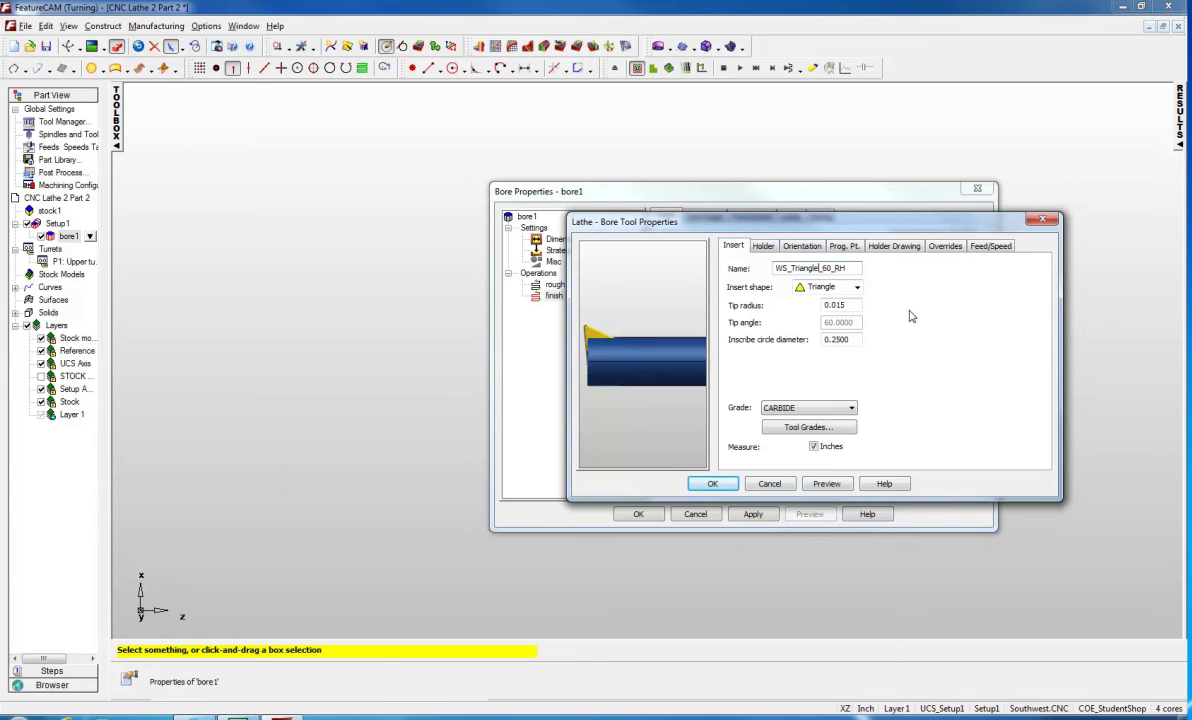
Step: Save the edited tool as a new WS_Triangle_60_RH boring tool and assign it to bore1
click(711, 484)
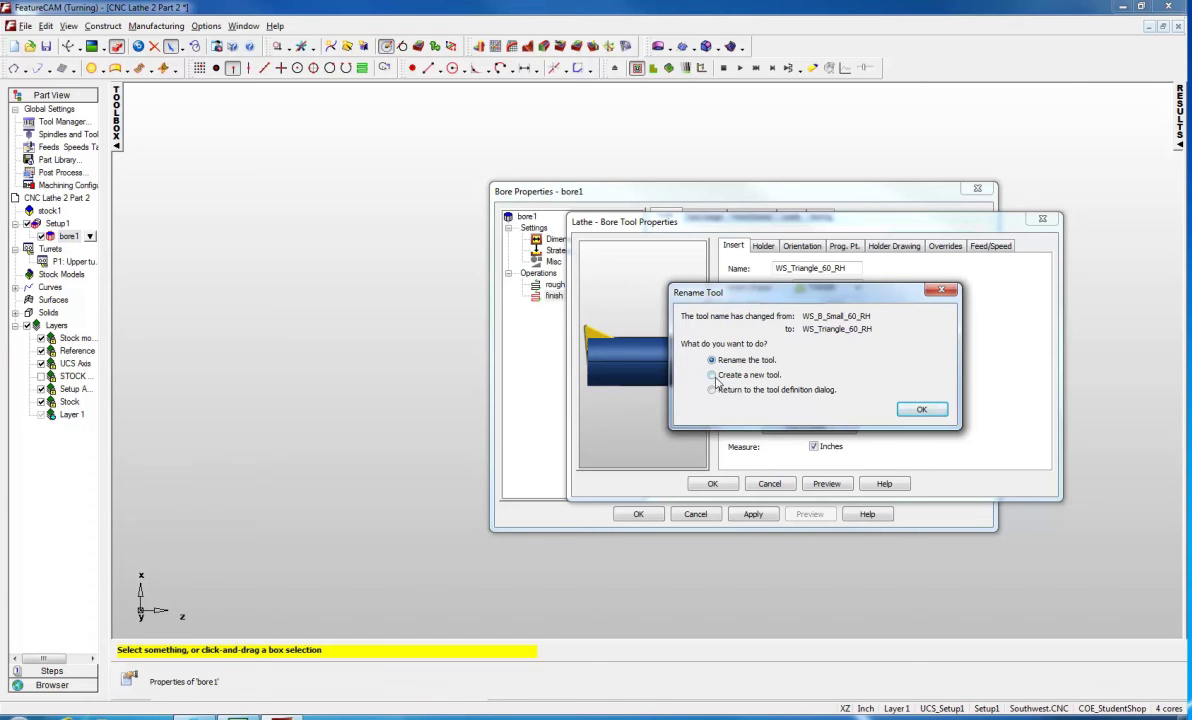
click(713, 376)
click(920, 409)
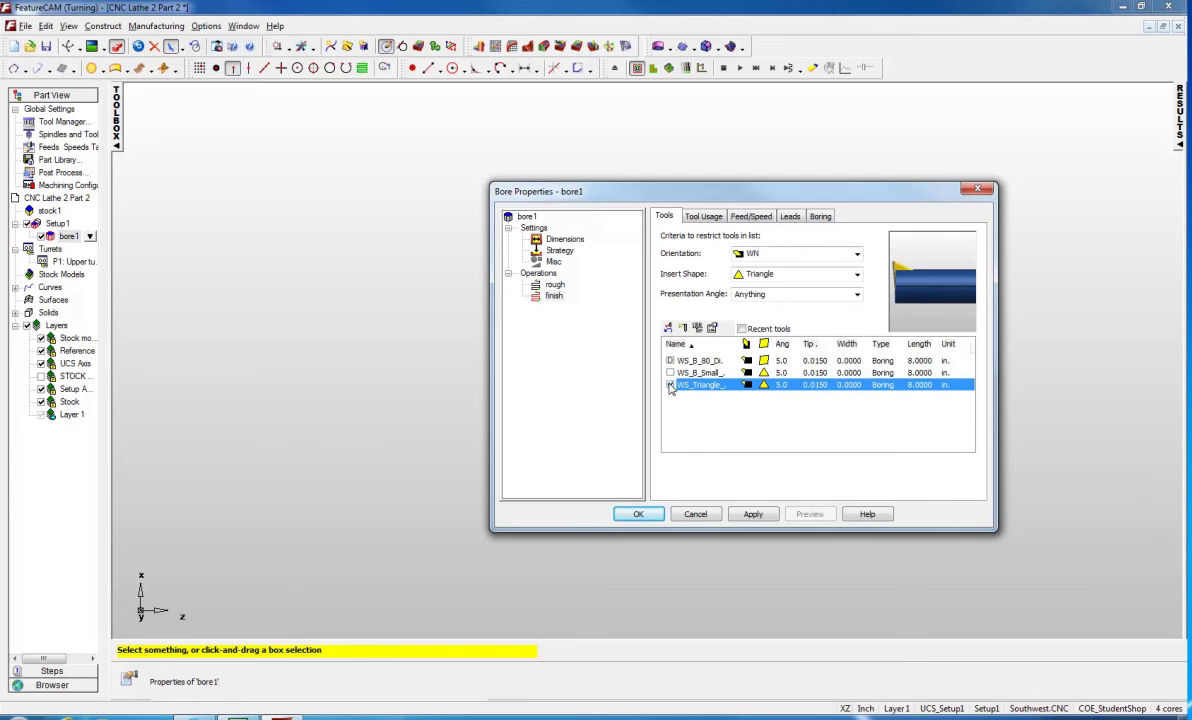
click(752, 515)
click(638, 514)
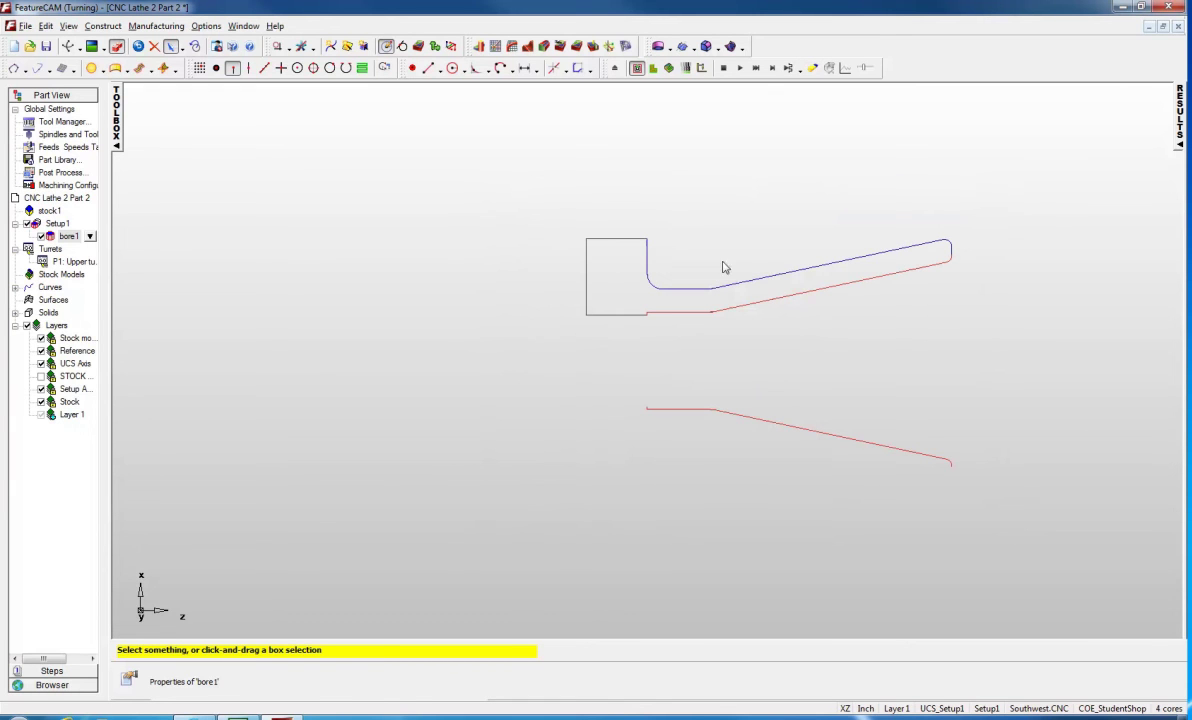
click(669, 68)
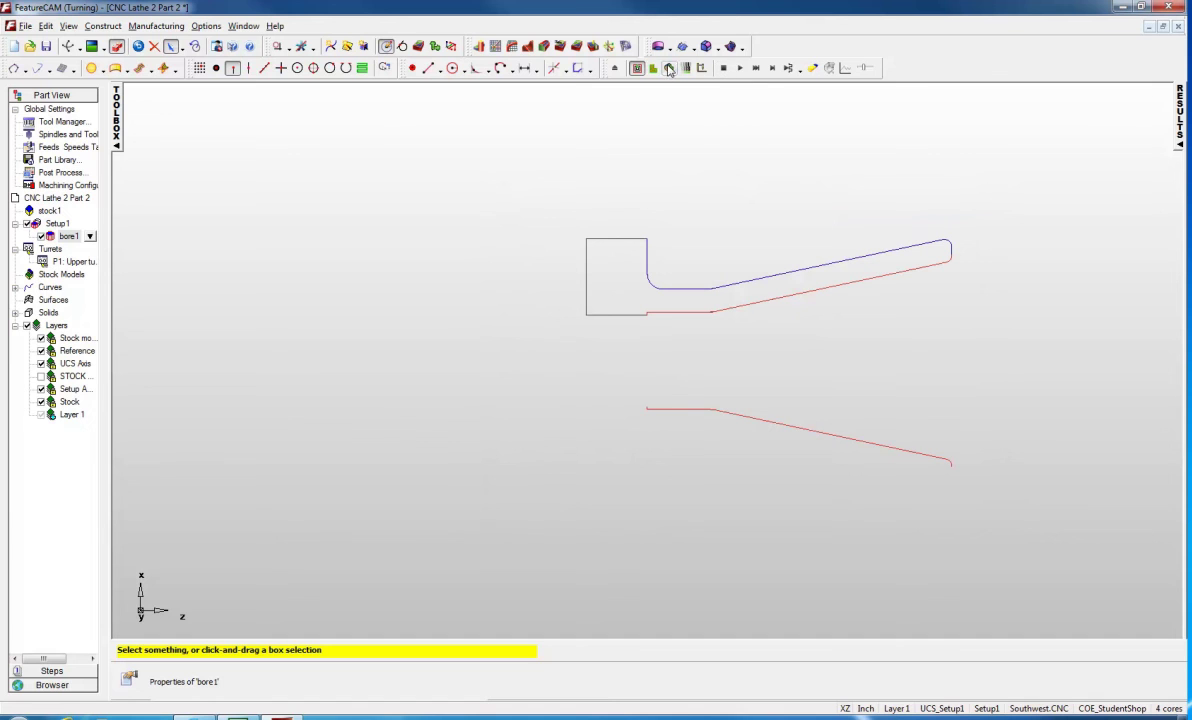
right_click(765, 158)
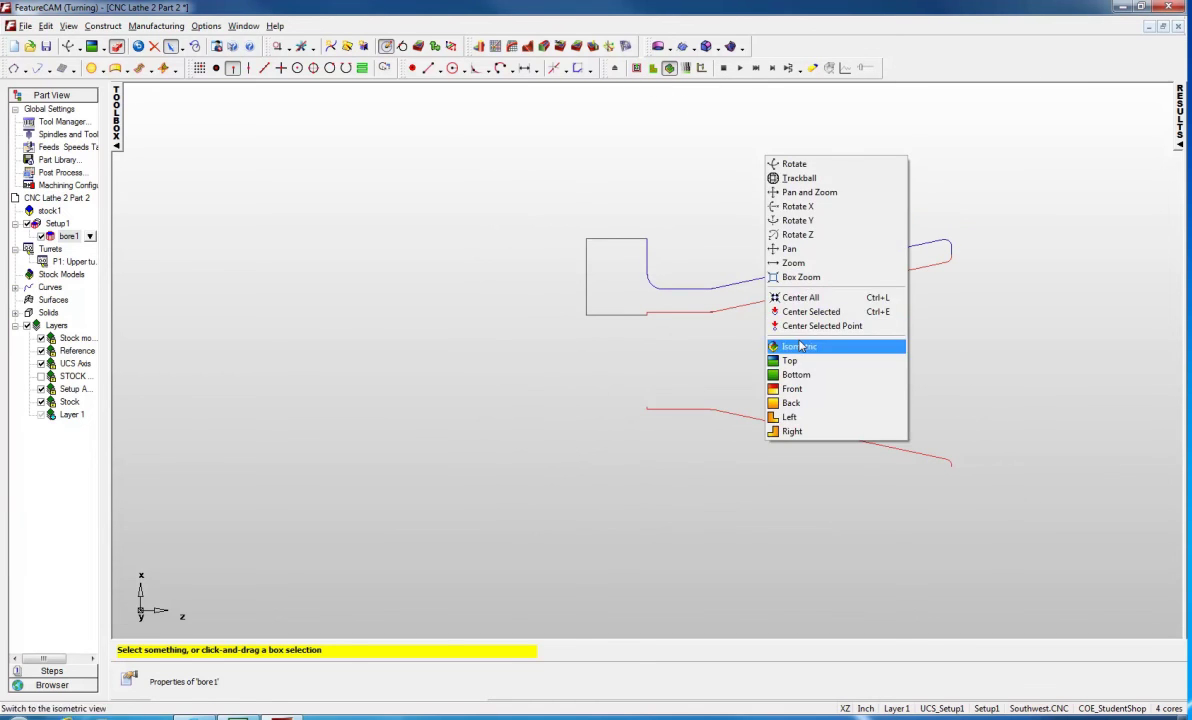
click(800, 346)
click(739, 67)
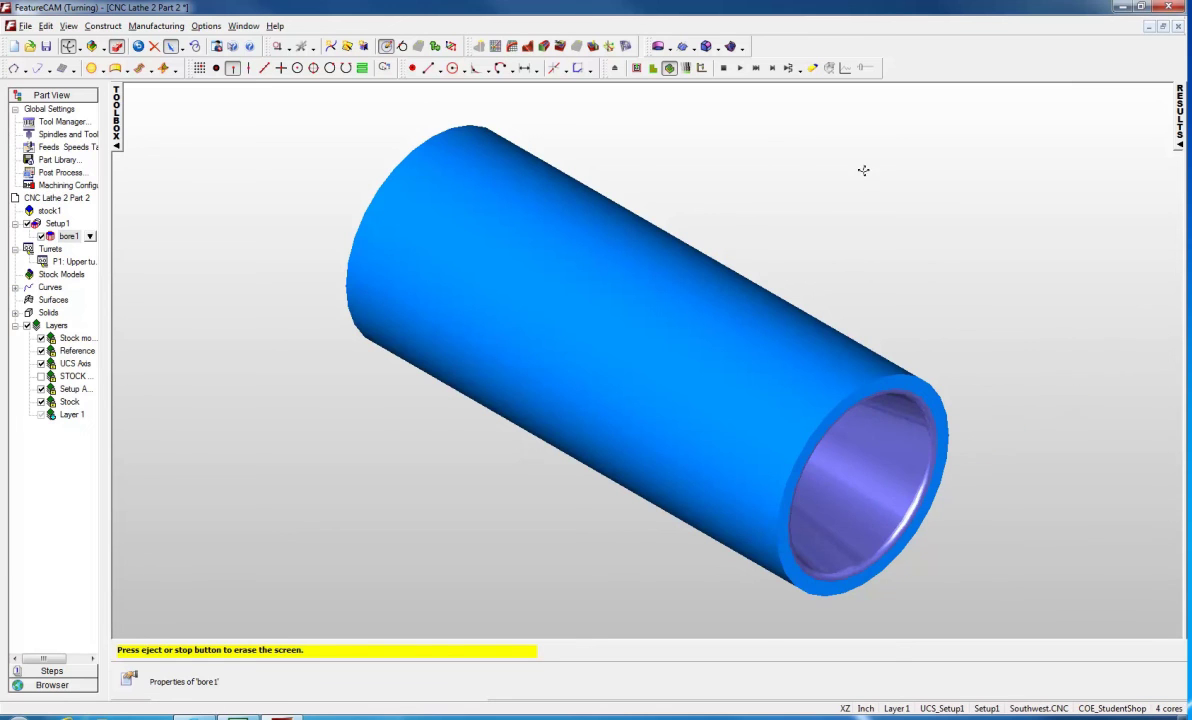
click(724, 68)
right_click(752, 181)
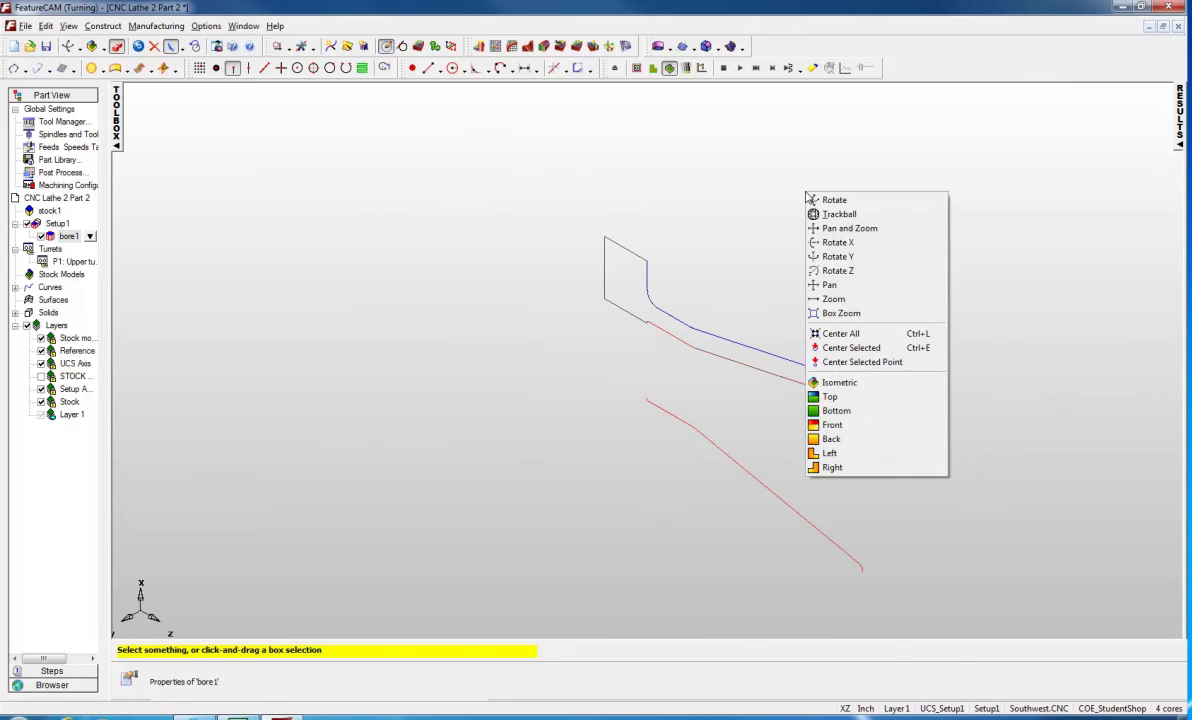
click(795, 372)
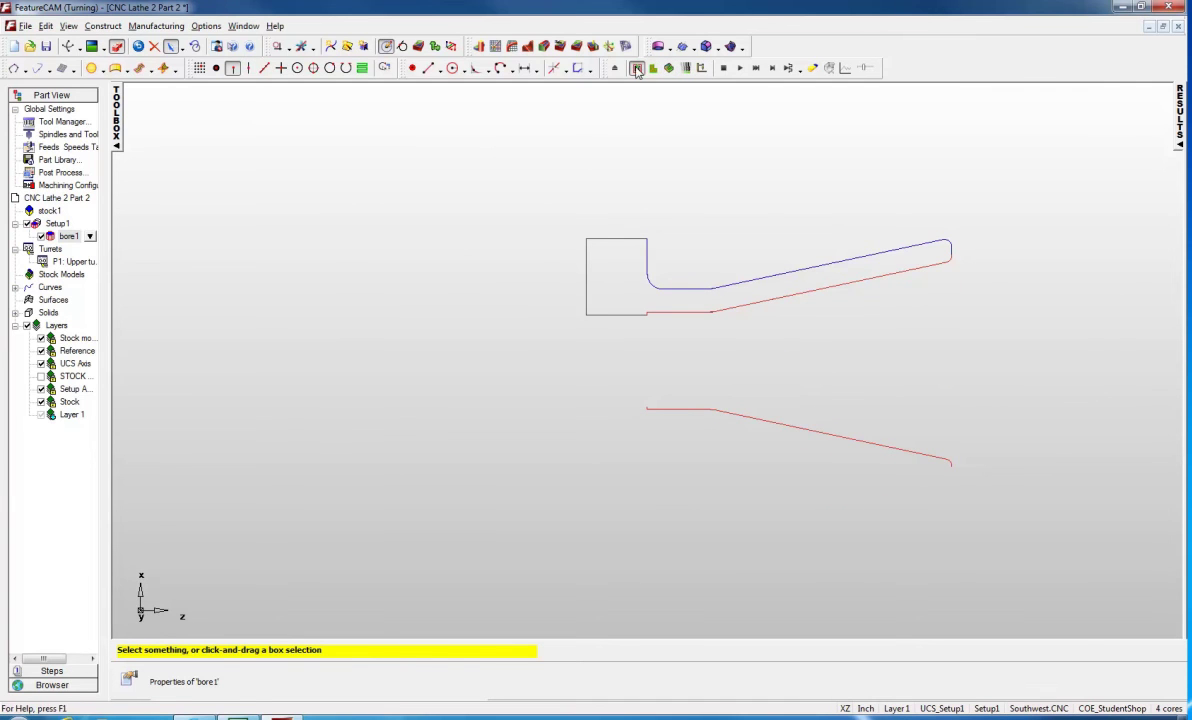
click(736, 69)
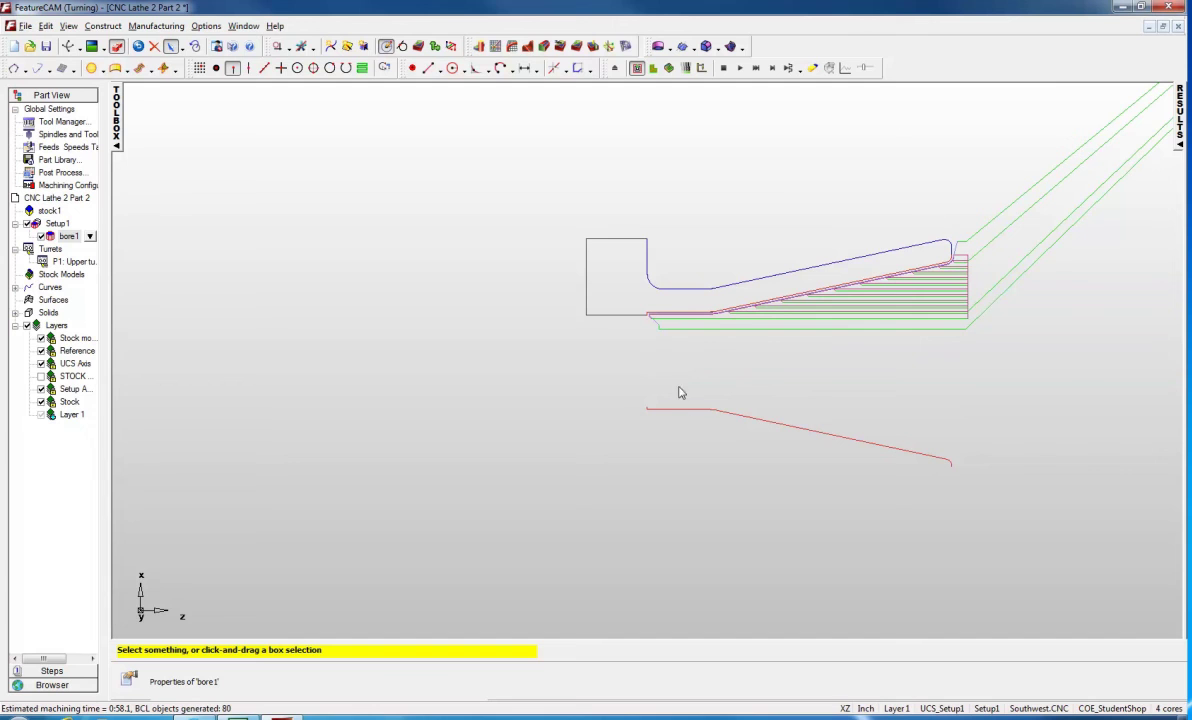
click(769, 105)
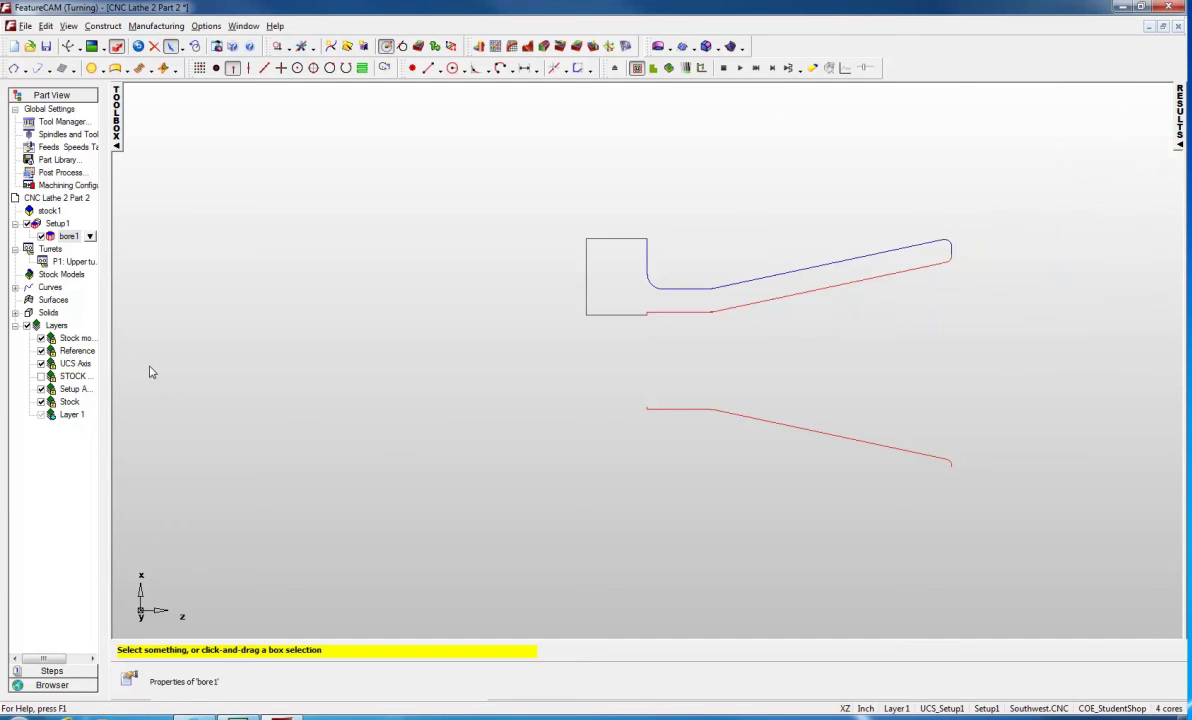
Step: Create turn1 from curve2 with zero Z offset and rough and finish pass strategies
click(544, 47)
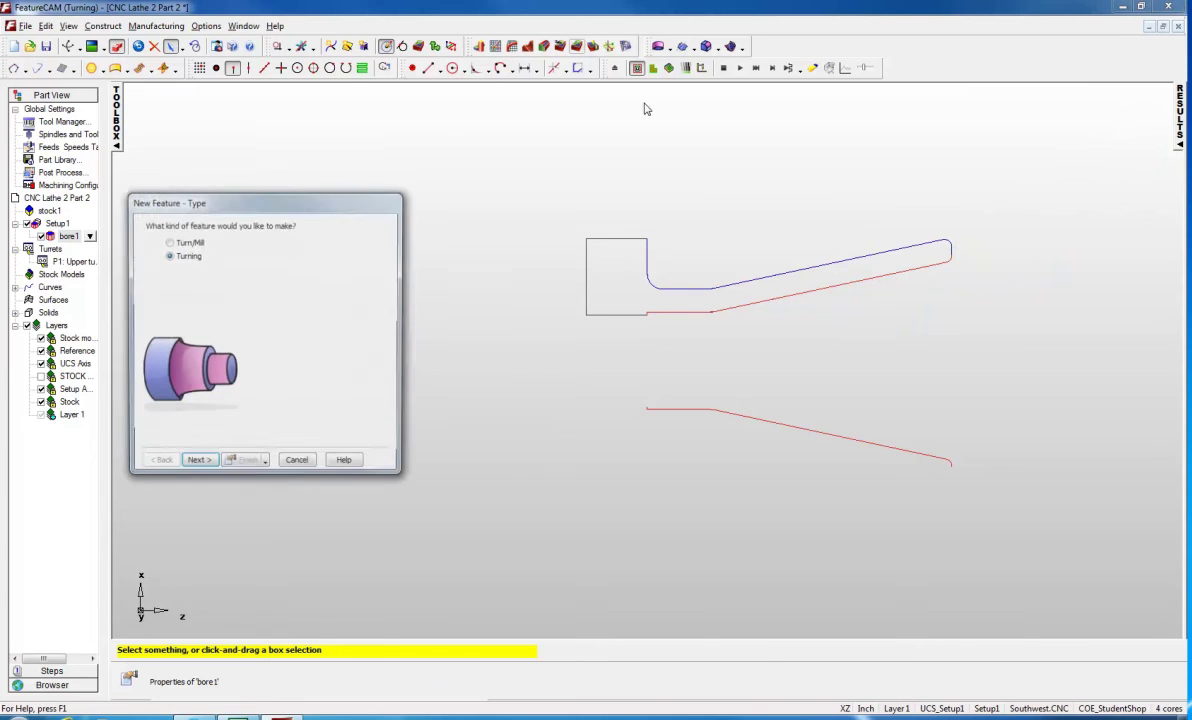
click(198, 464)
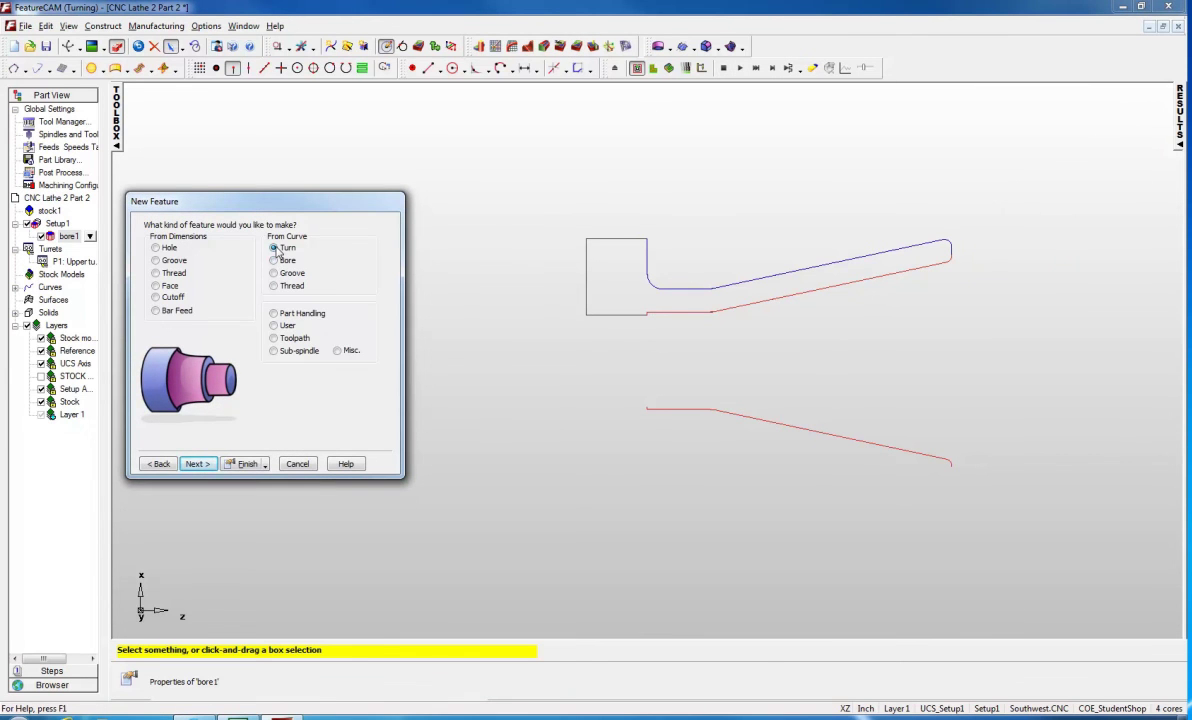
click(196, 464)
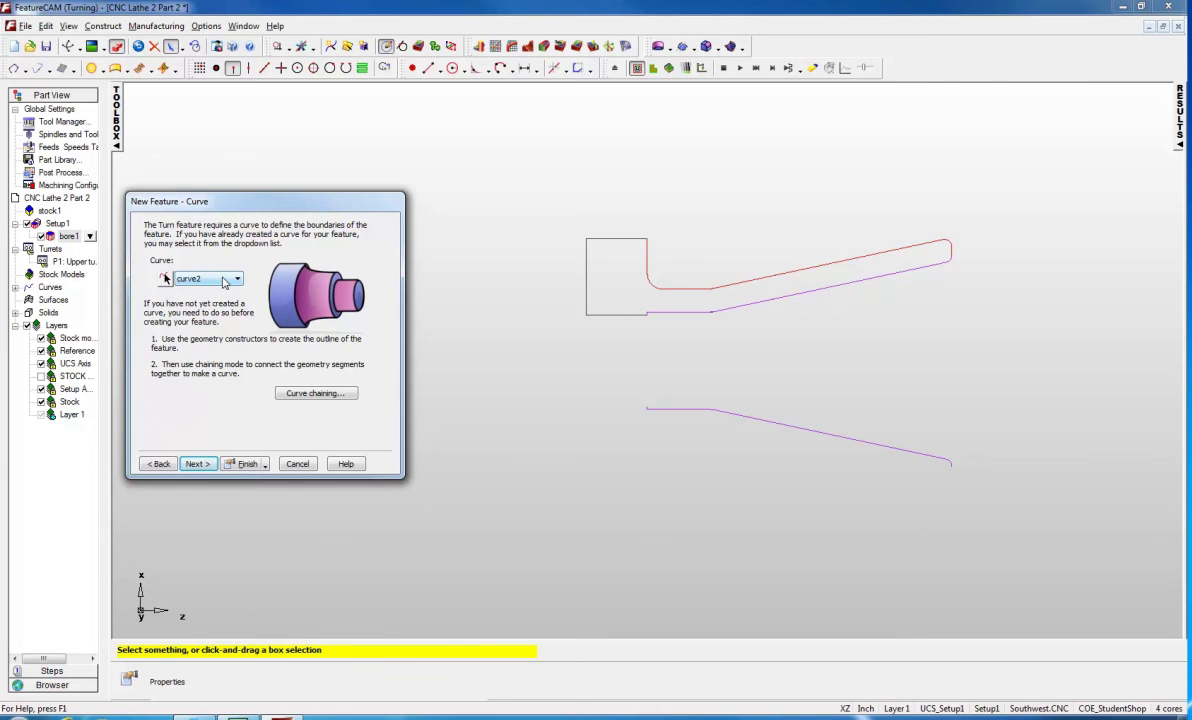
click(196, 464)
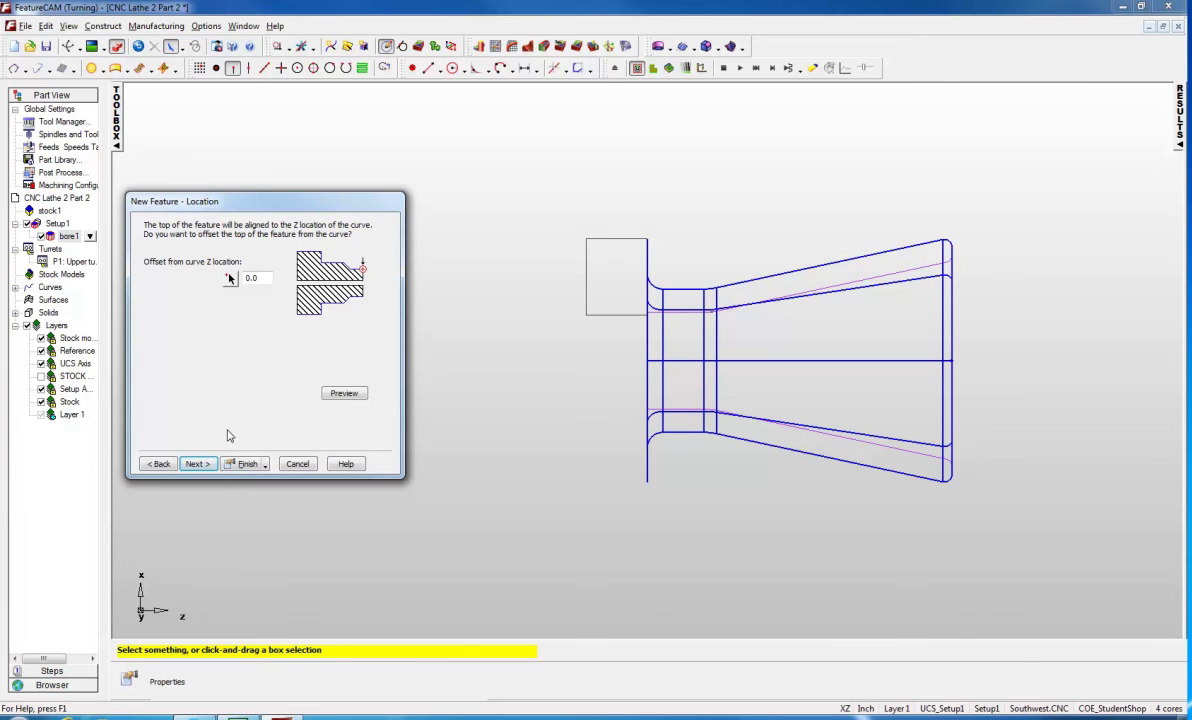
click(197, 464)
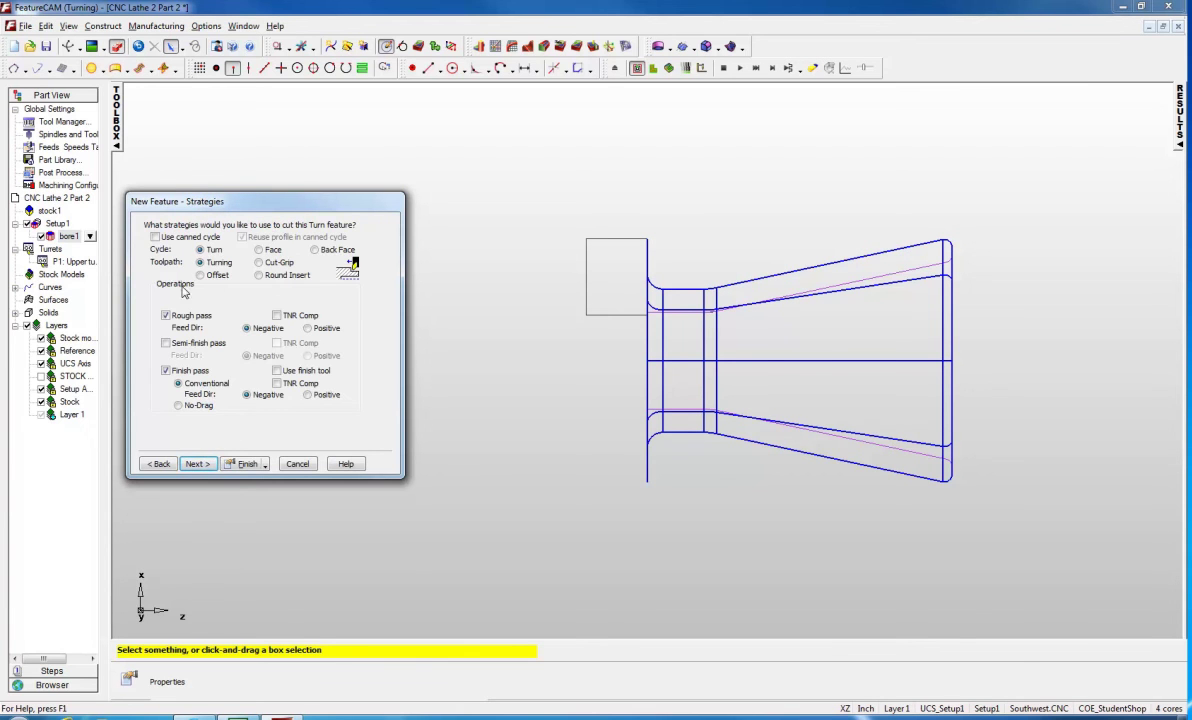
click(197, 464)
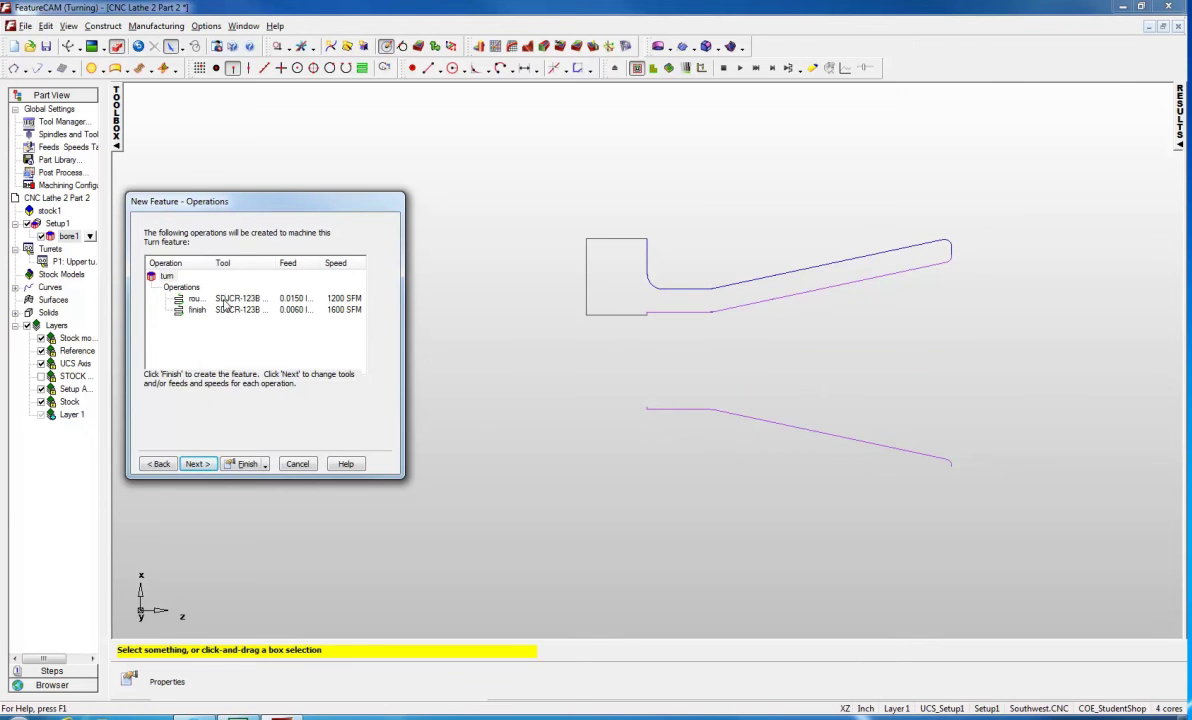
click(245, 464)
click(660, 514)
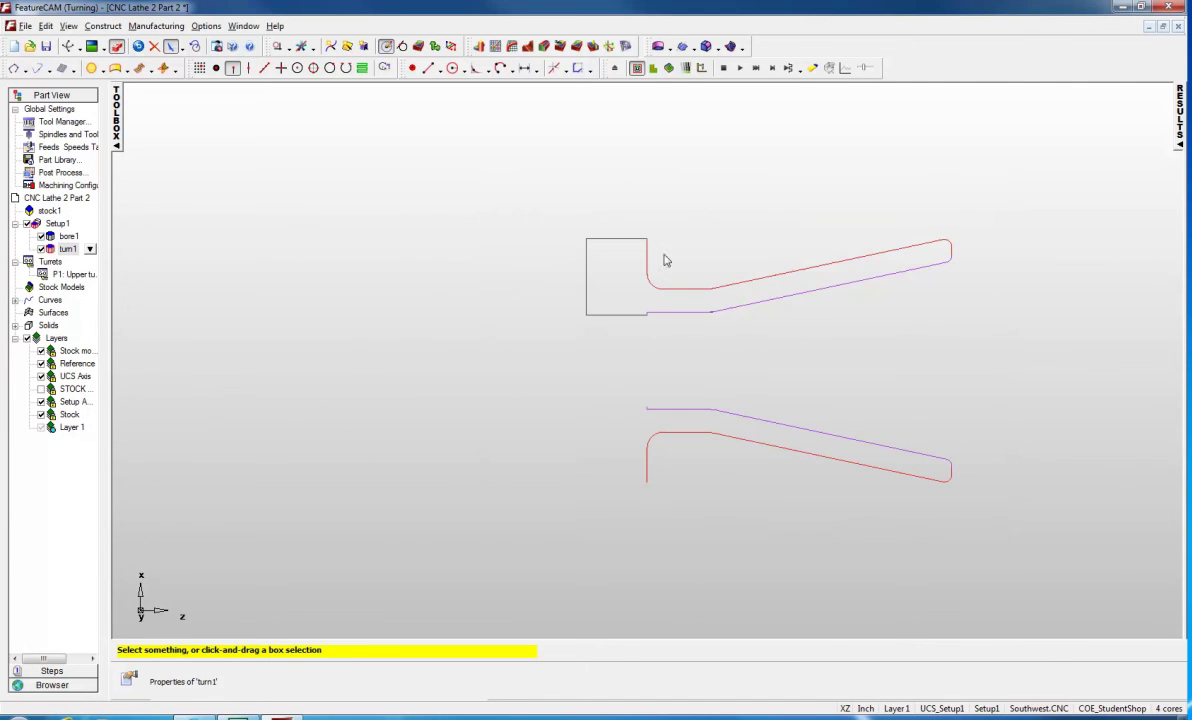
Step: Run a centerline simulation of the toolpaths, then switch the view to isometric
click(741, 70)
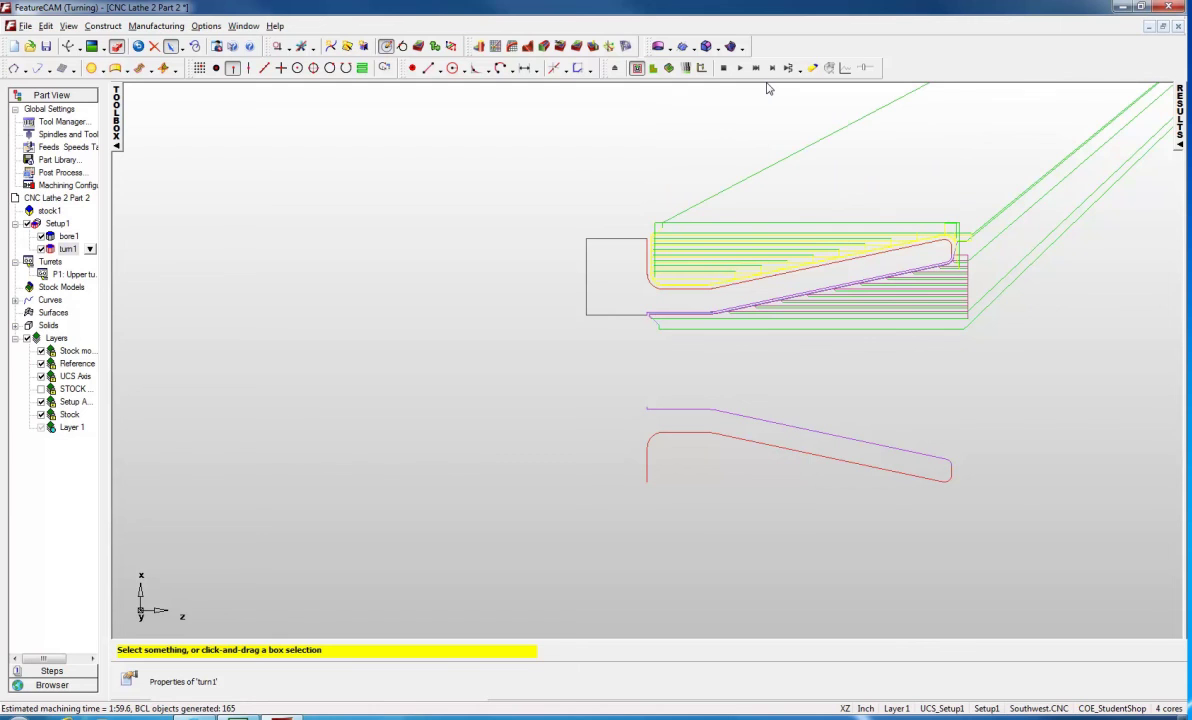
click(723, 68)
right_click(686, 143)
click(760, 336)
Step: Replay the toolpaths in isometric, then run a 3D solid stock-removal simulation
click(739, 68)
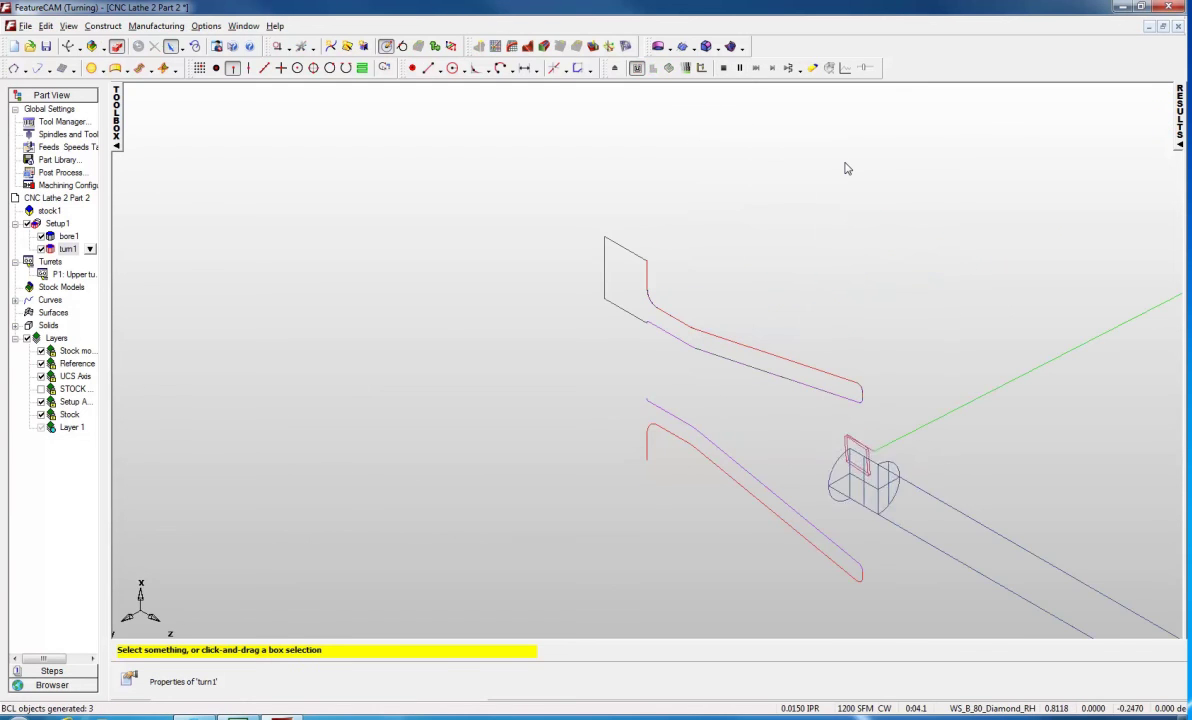
click(722, 70)
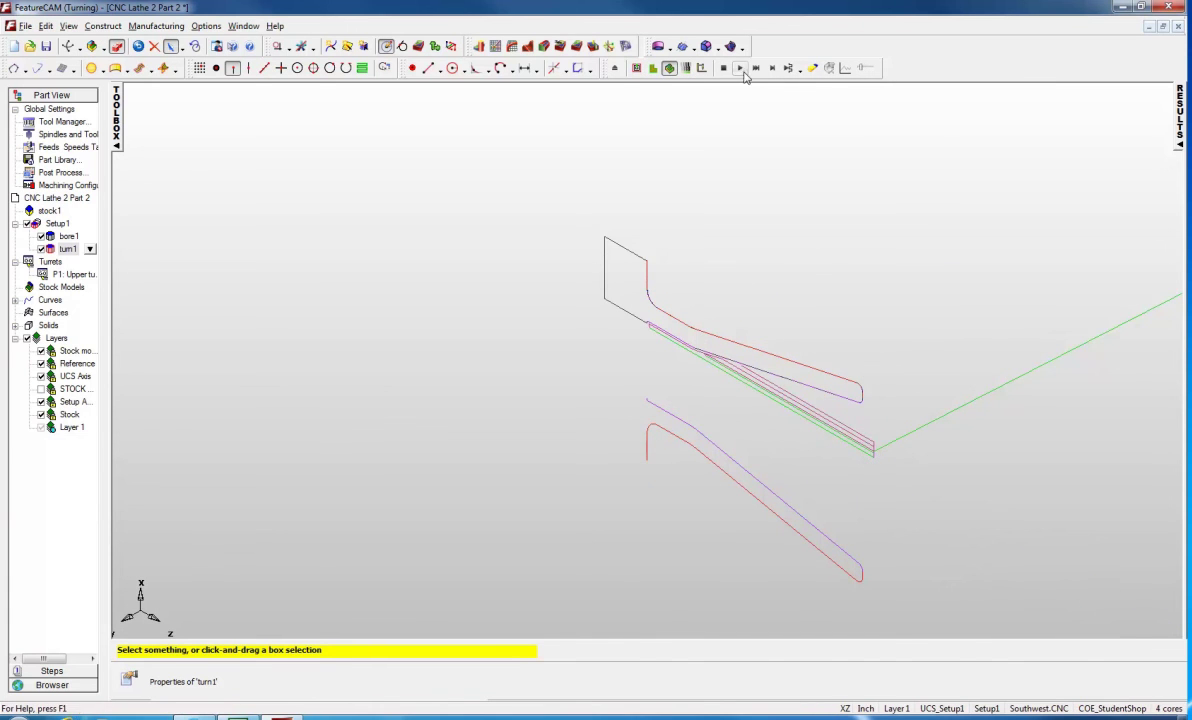
click(669, 68)
click(739, 68)
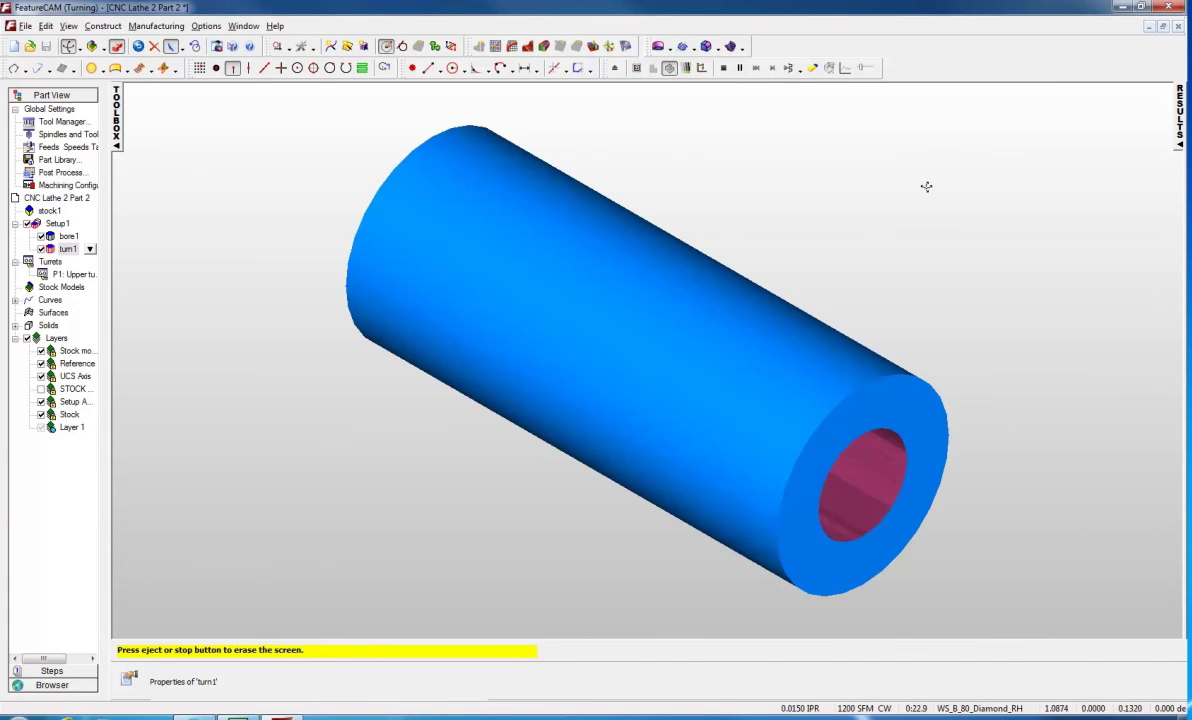